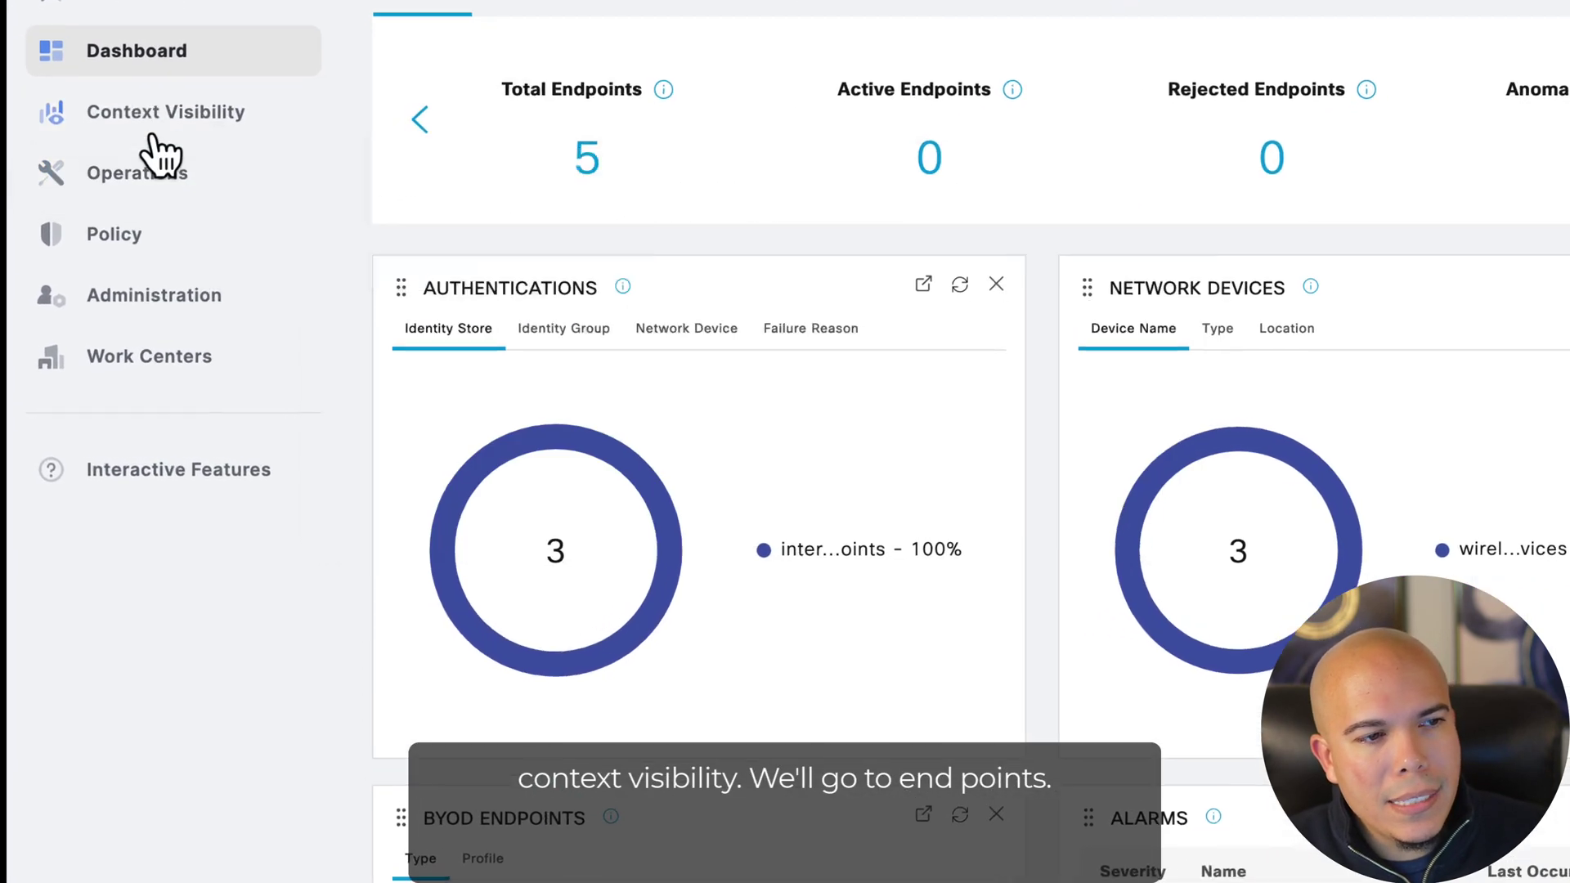
left_click(112, 194)
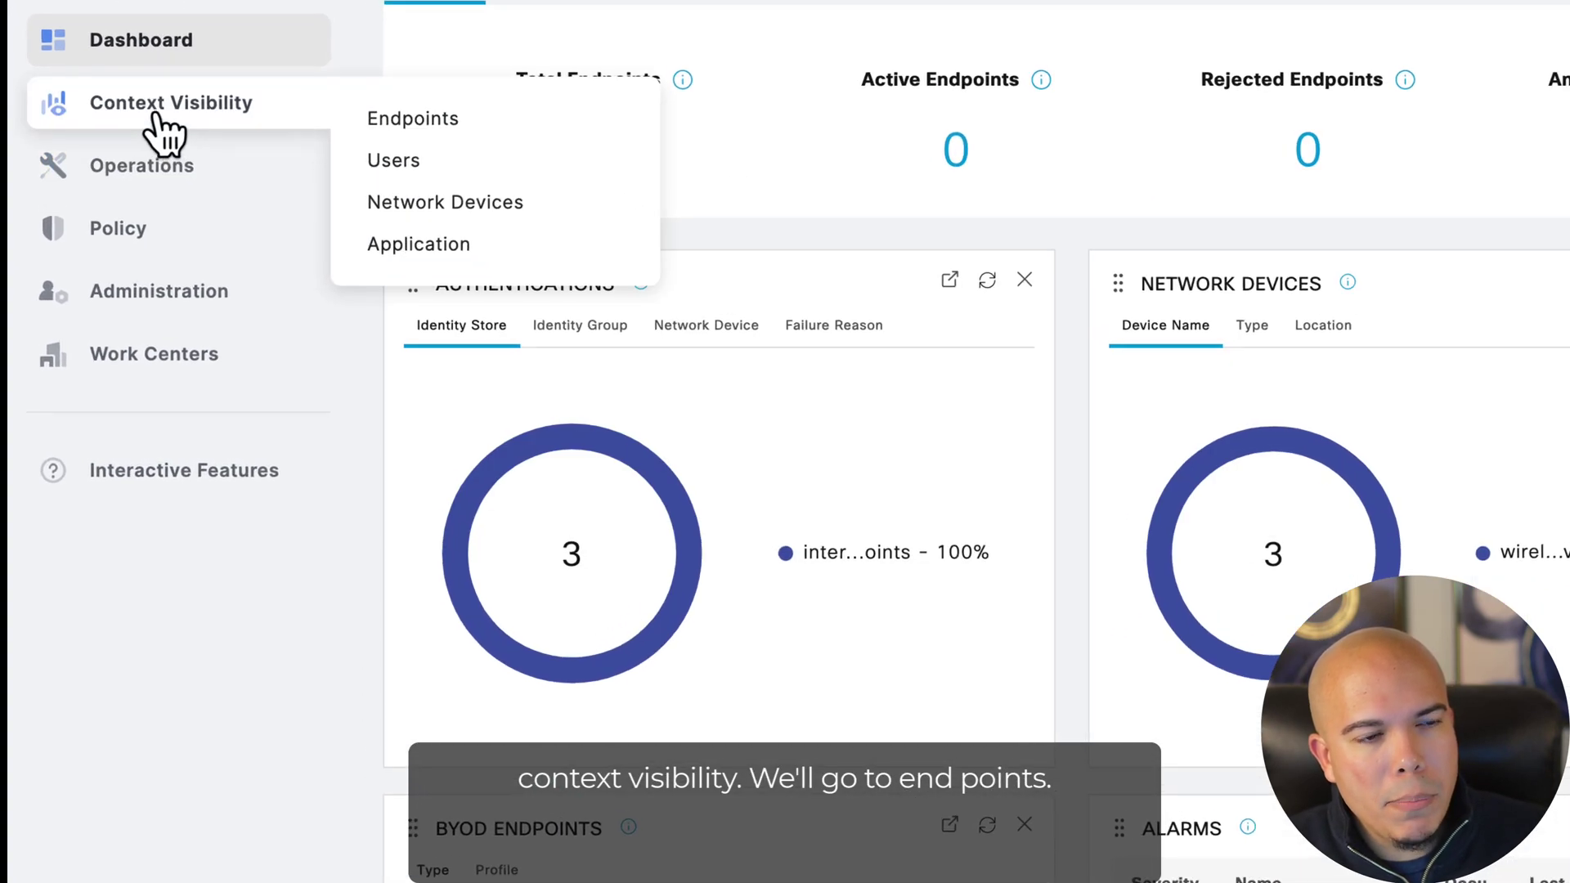
left_click(396, 122)
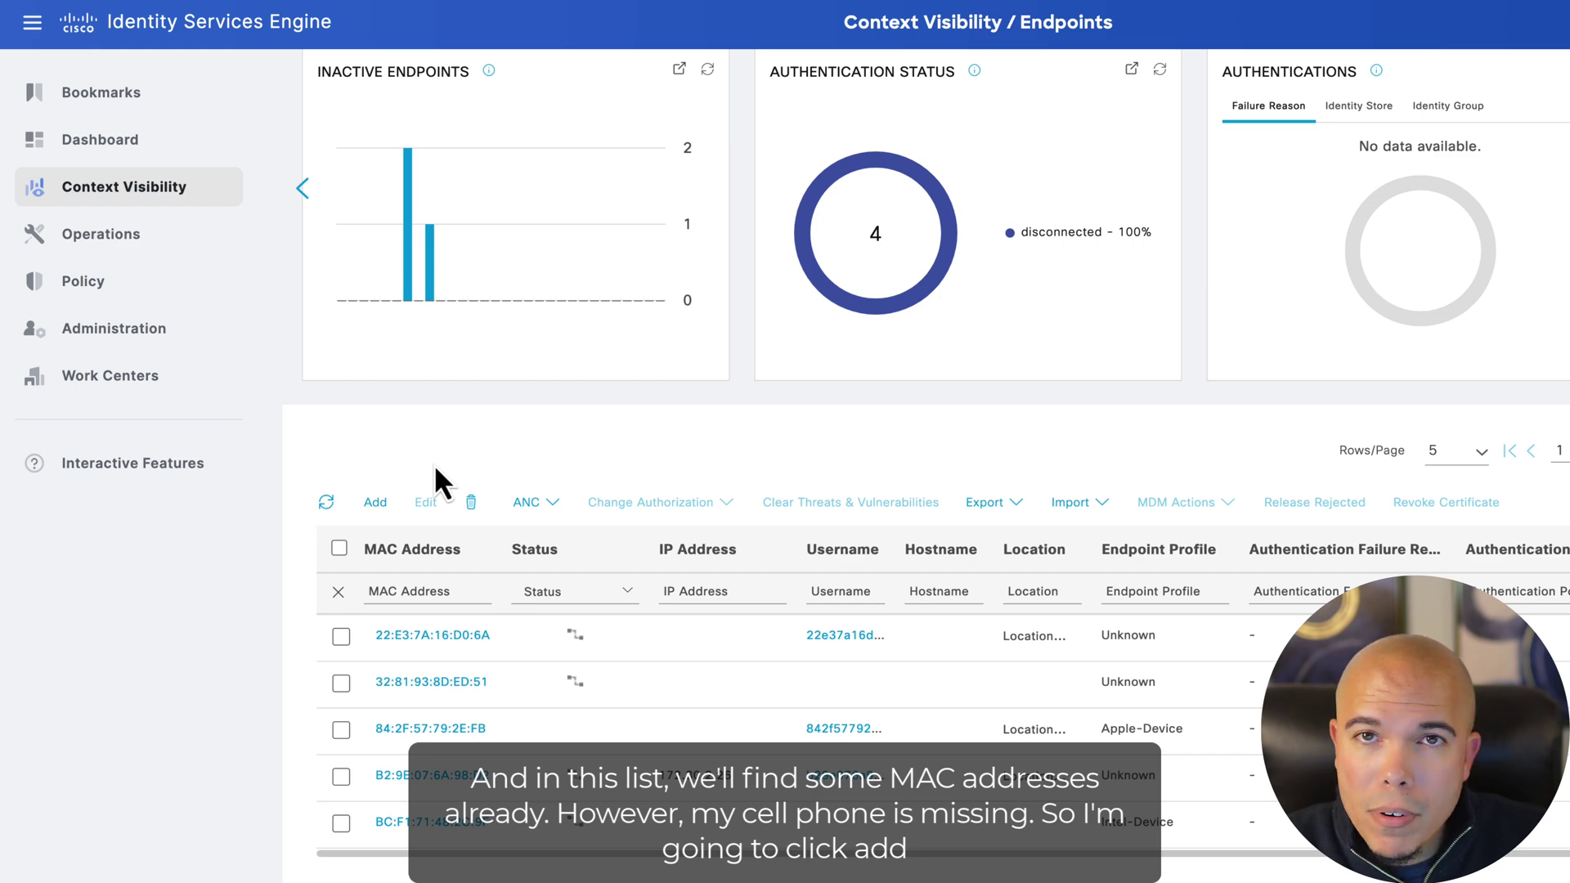
left_click(377, 503)
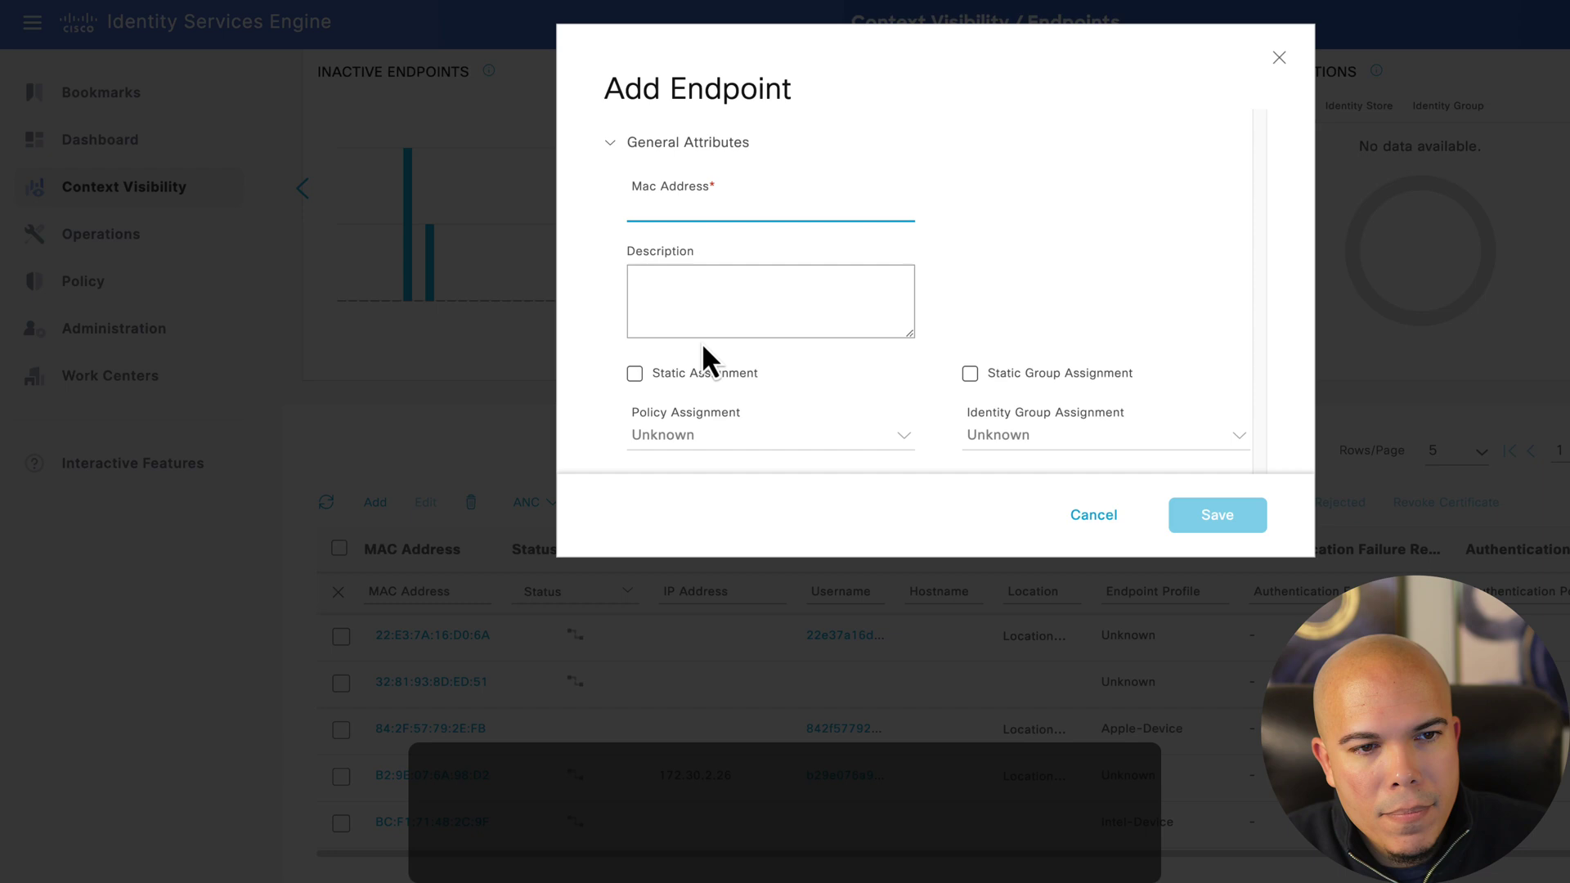
type("1C:3C:78:14:C3:5E")
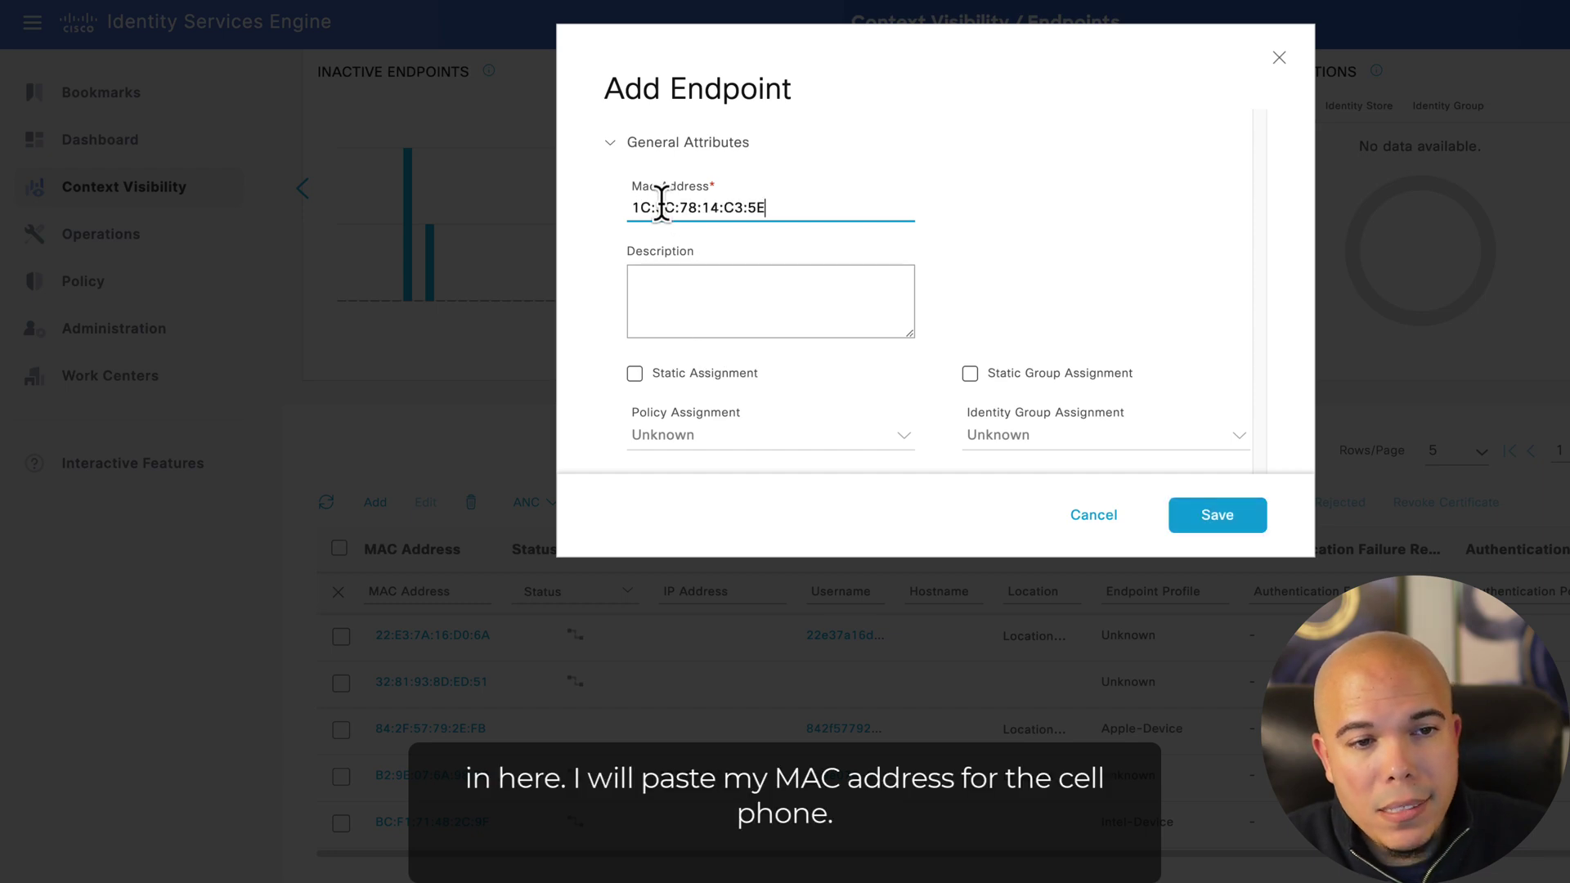
left_click_drag(787, 207, 647, 197)
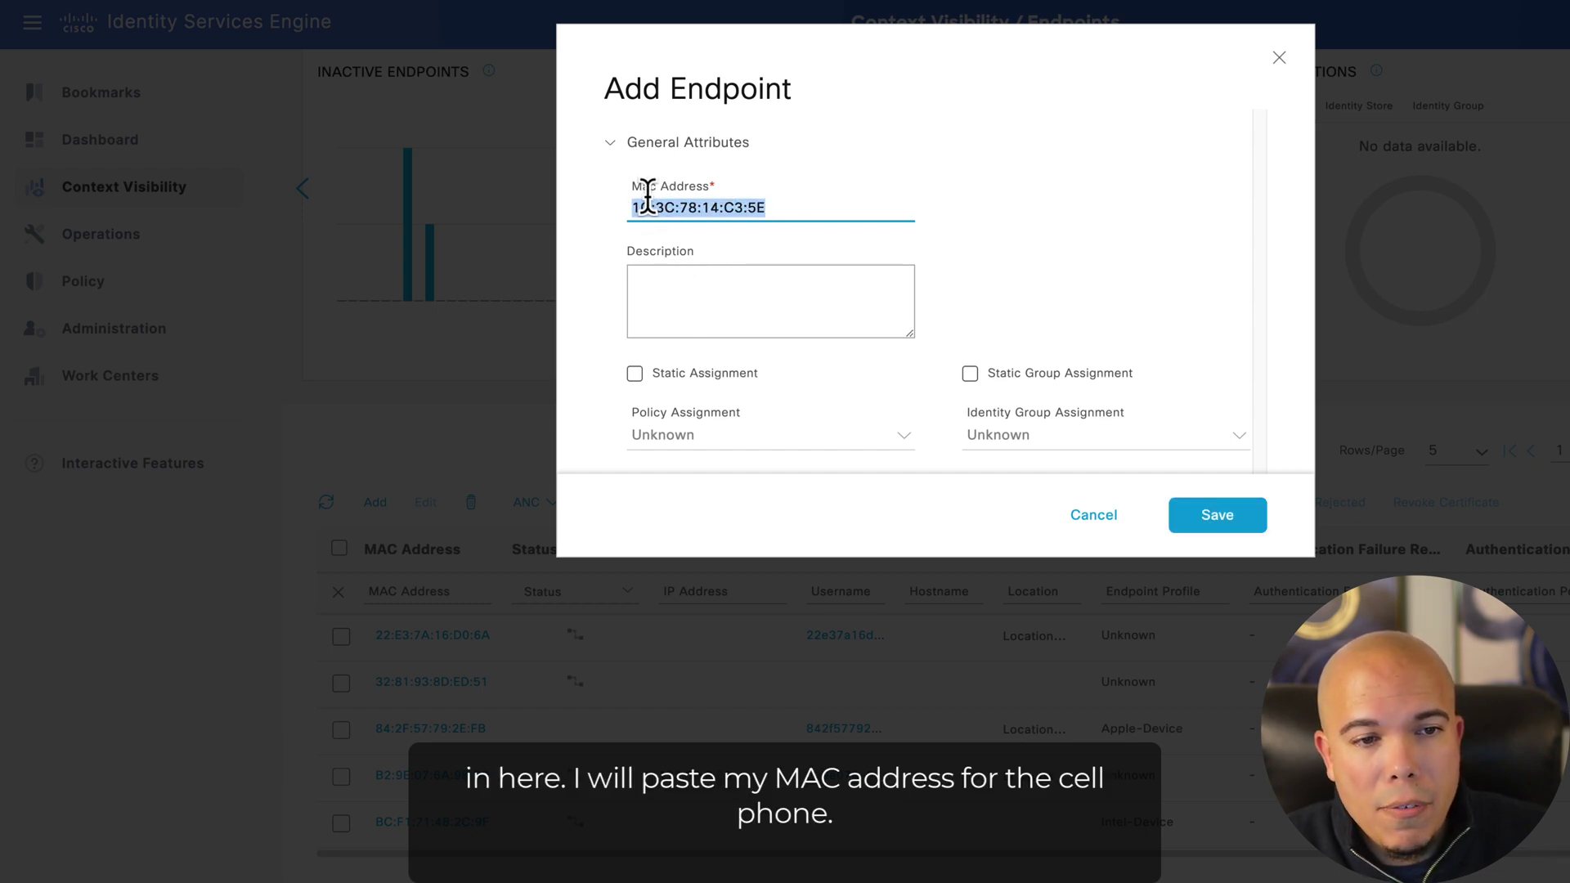
Describe the endpoint as 'Cell Phone', statically assign it to DAVNET_Devices, and save it.
left_click(672, 294)
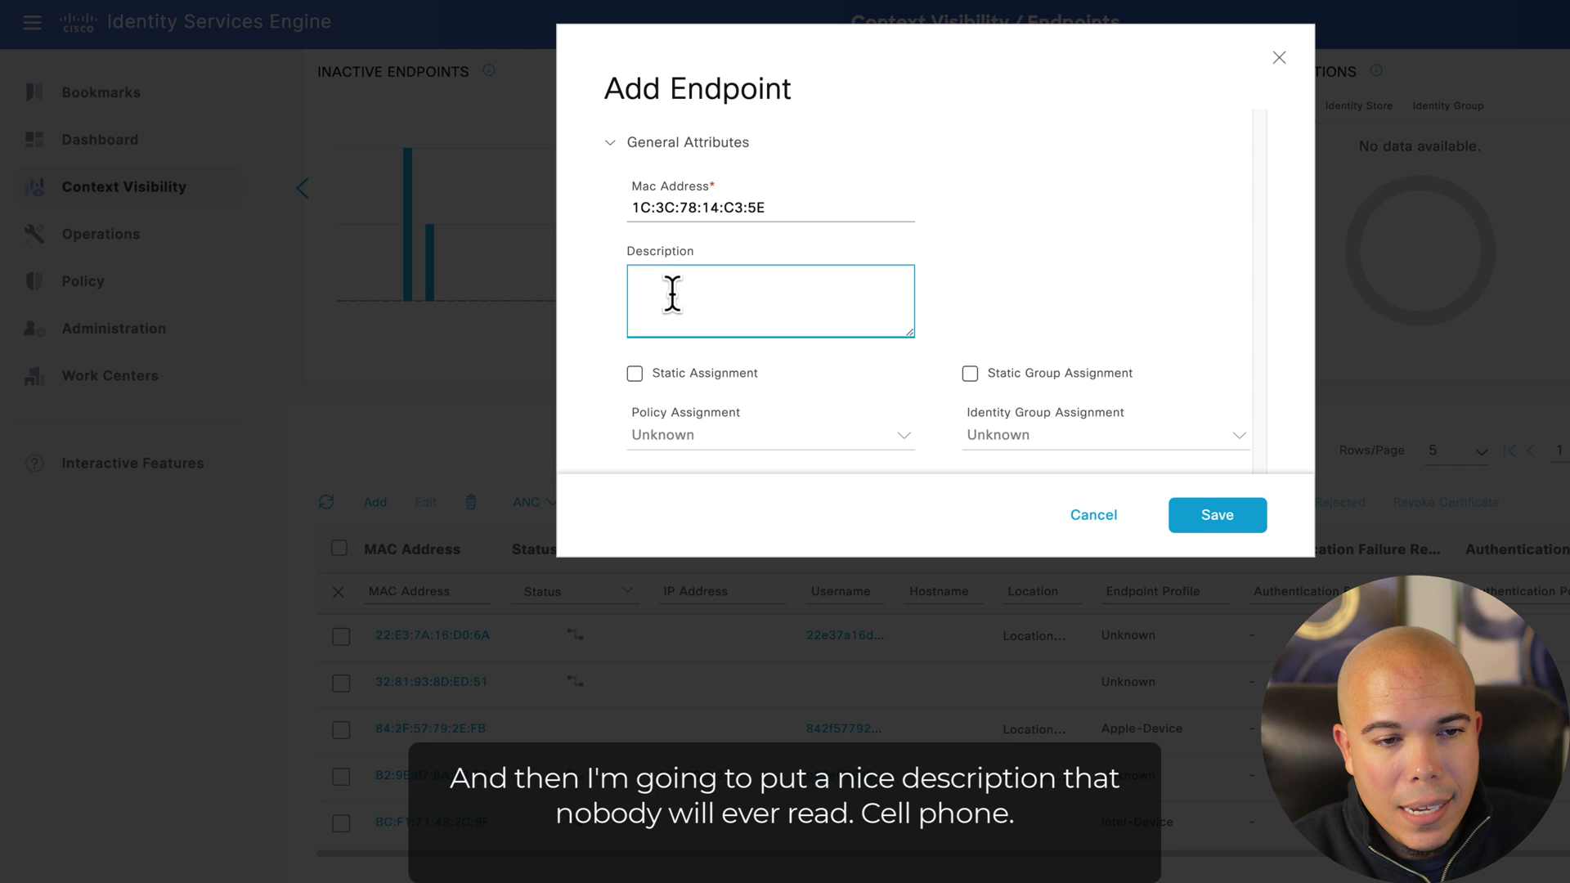
type("Cell Pho")
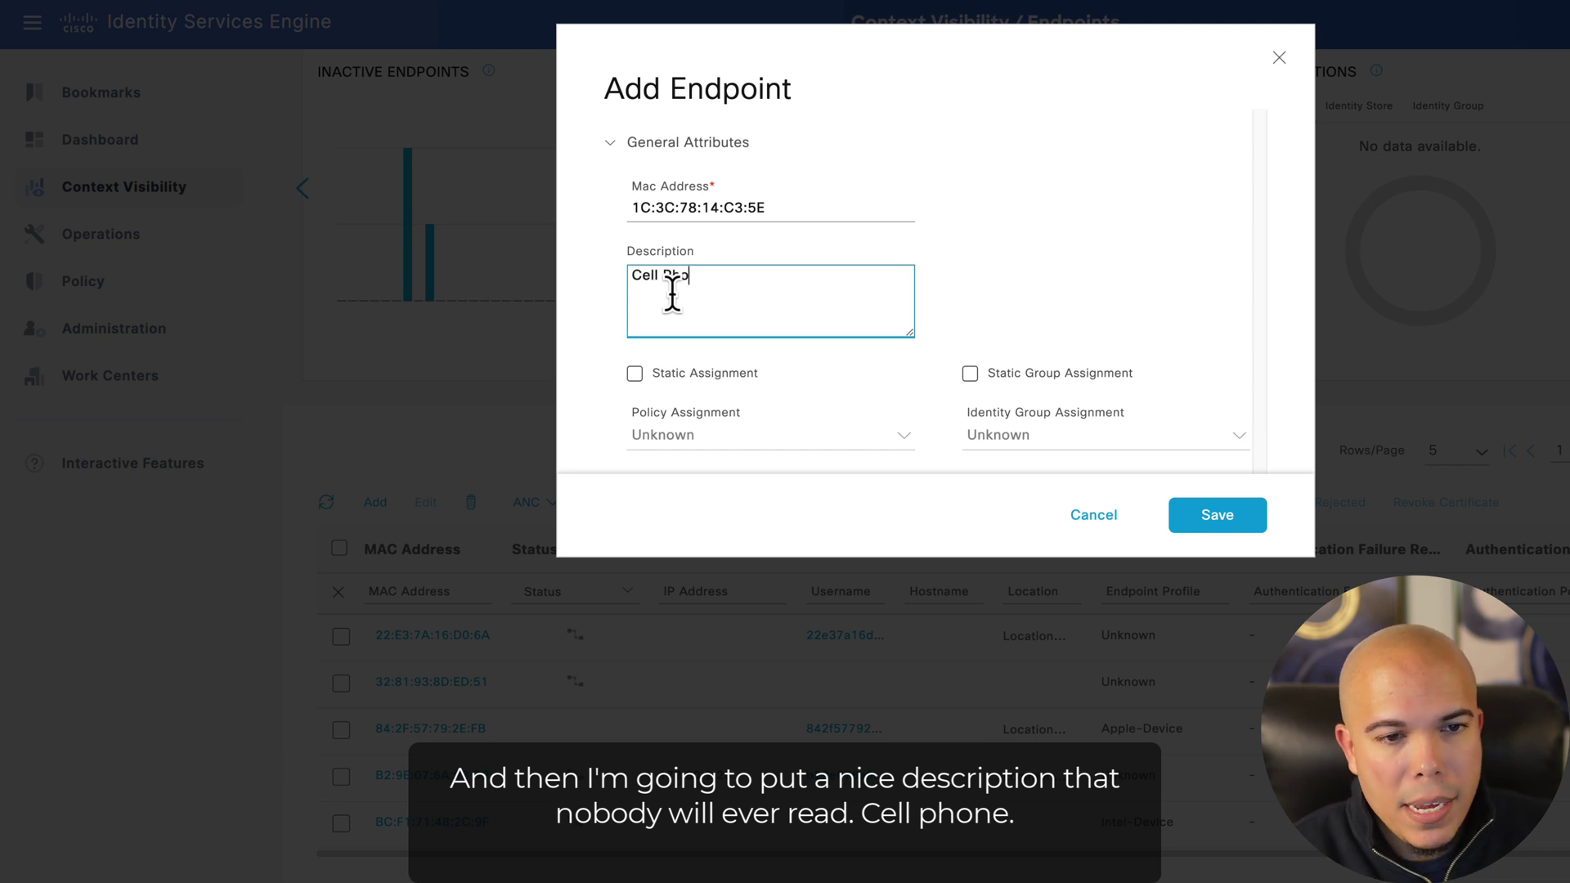
type("ne")
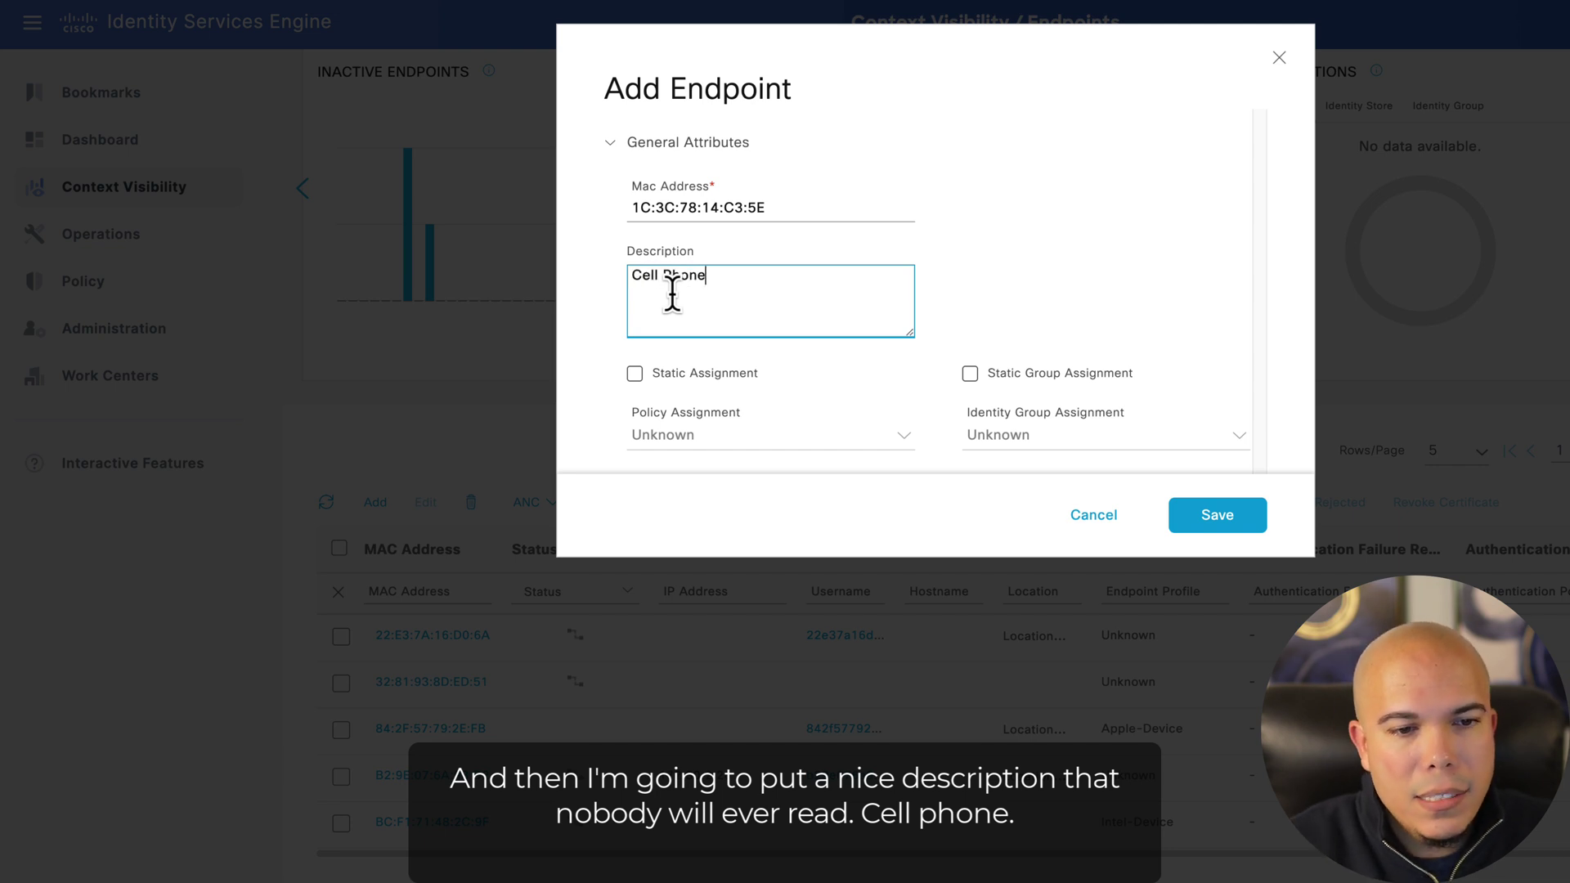
left_click(970, 374)
left_click(1240, 438)
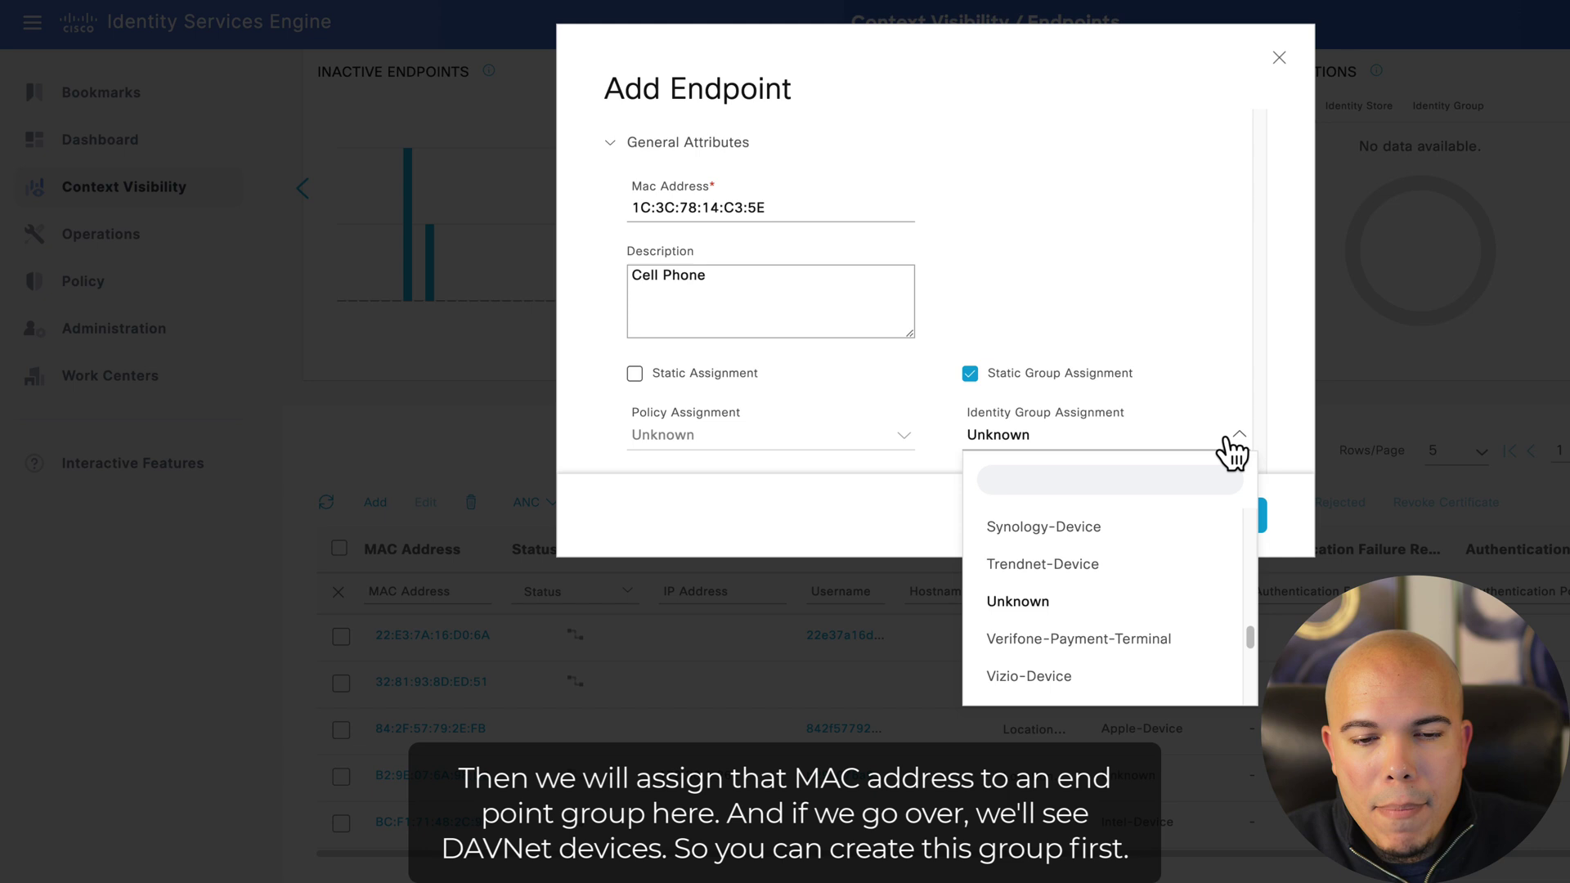
scroll(1132, 630, "up", 2)
scroll(1137, 634, "up", 7)
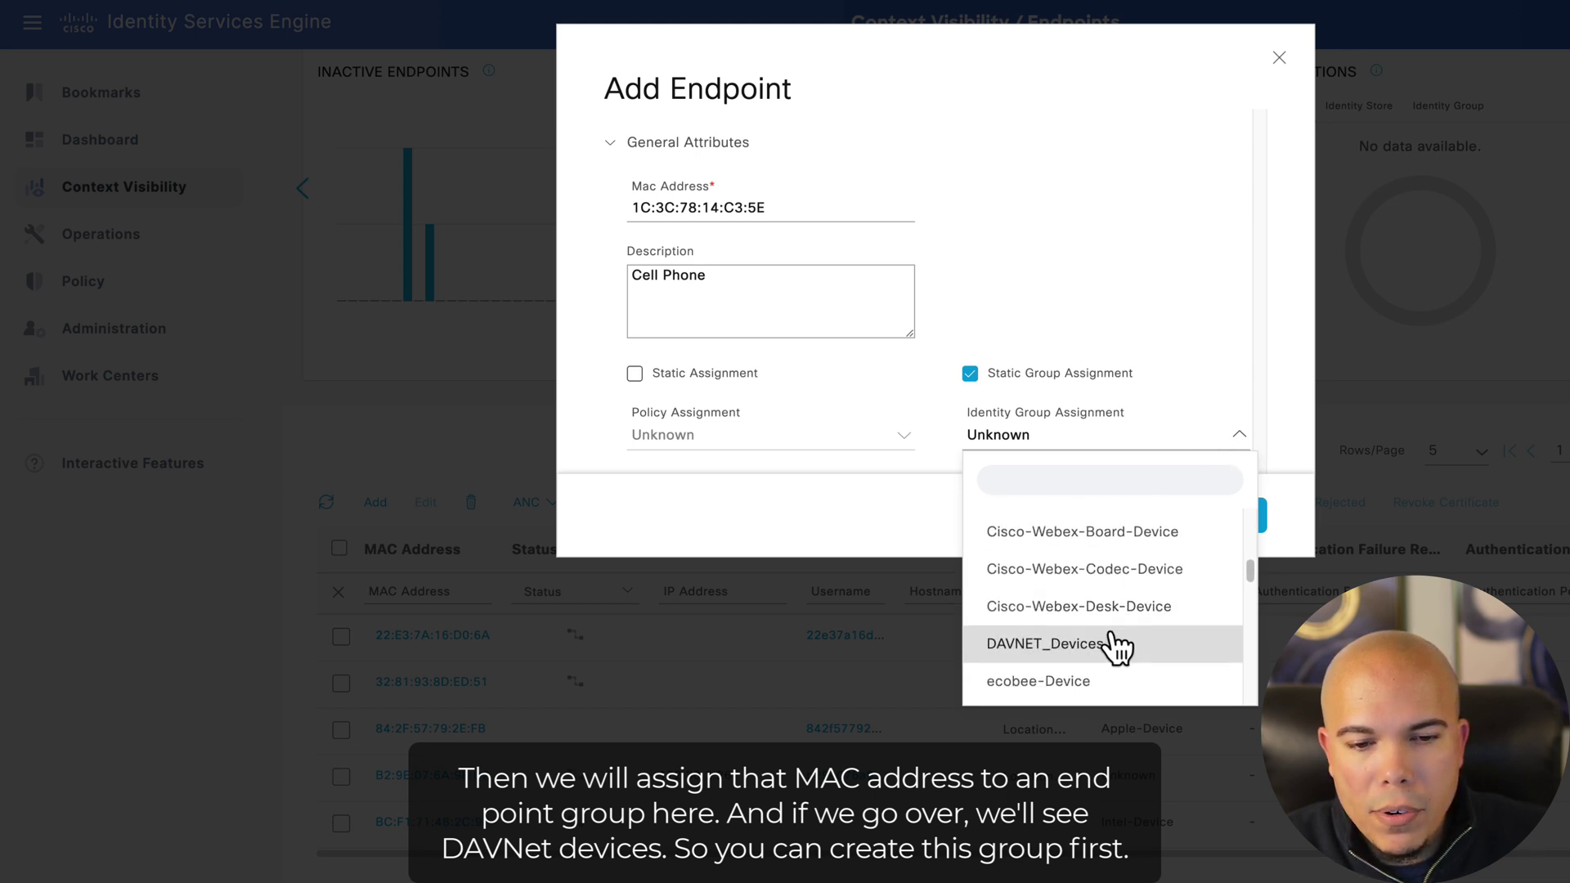
left_click(1052, 648)
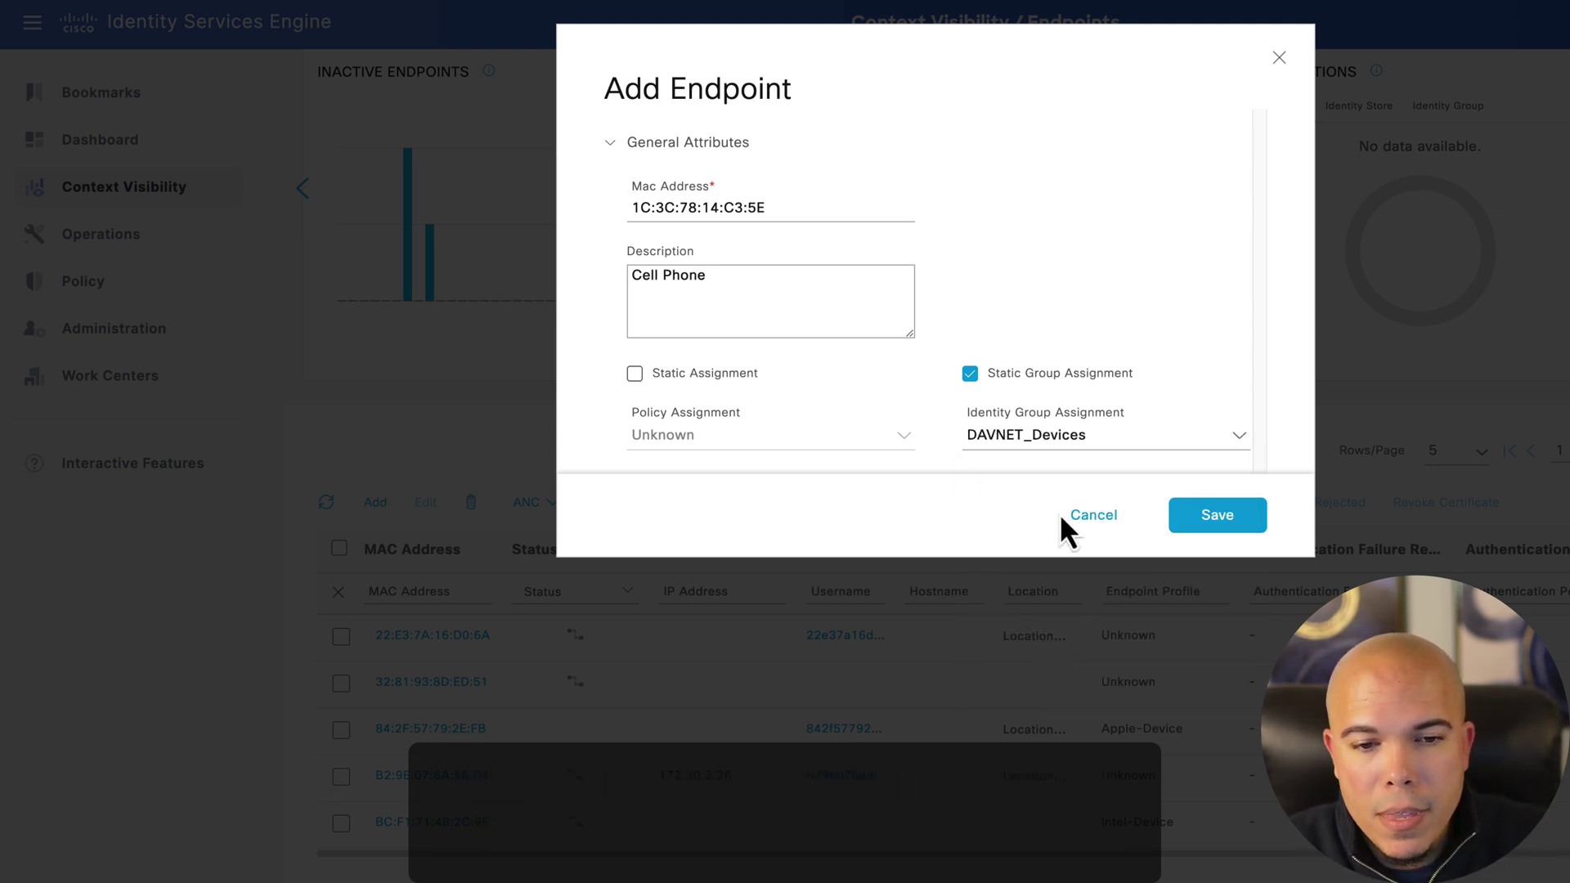
left_click(1225, 516)
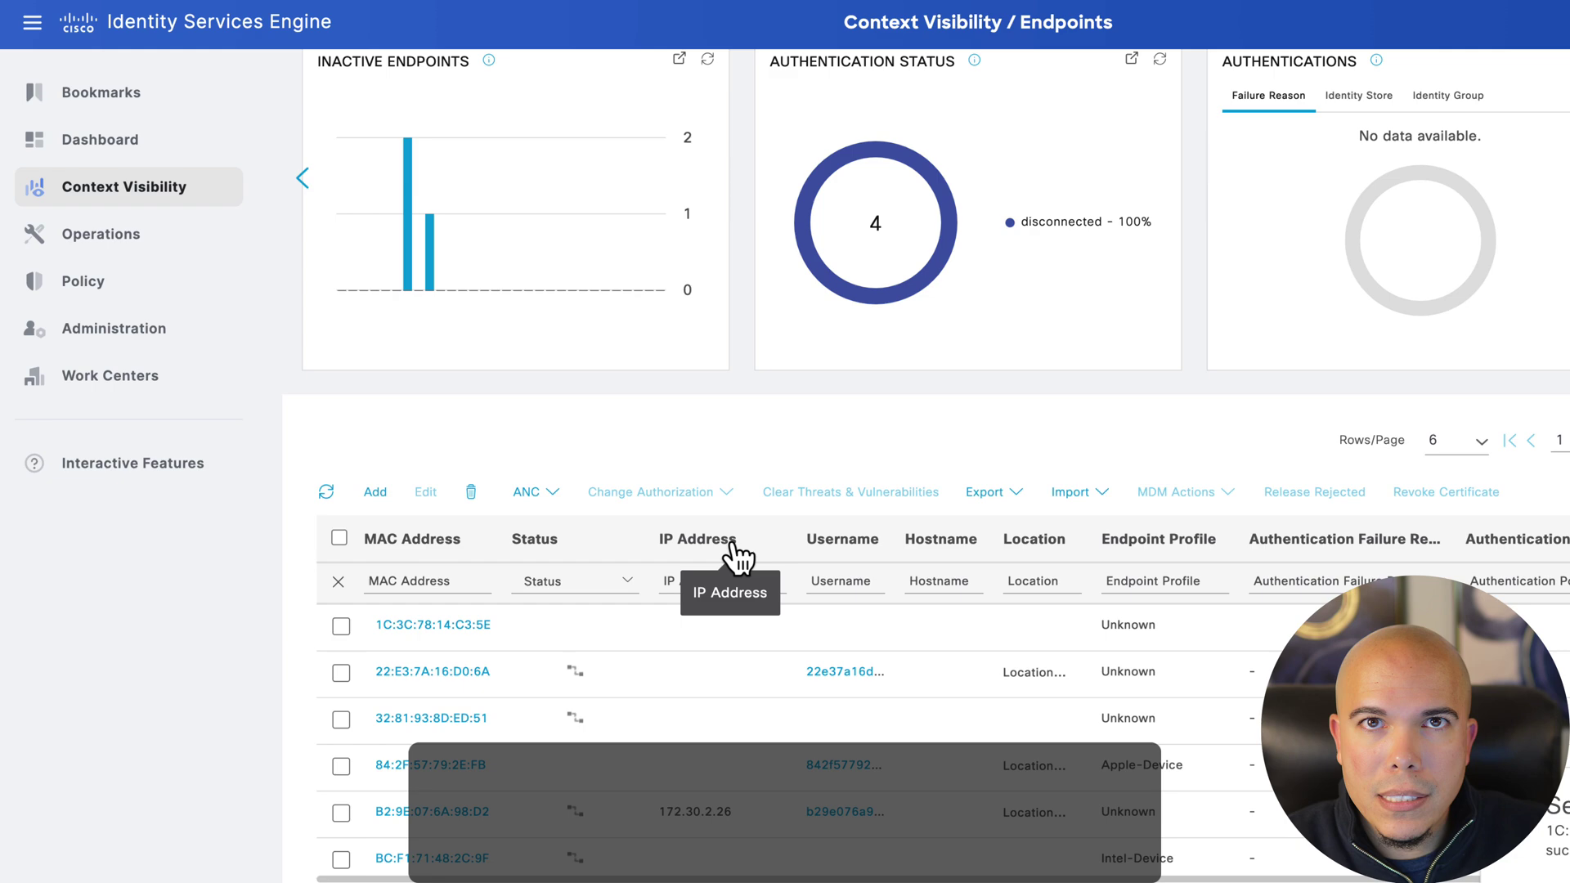
Open the Lab Access - Wireless policy set from the Policy Sets list.
mouse_move(87, 288)
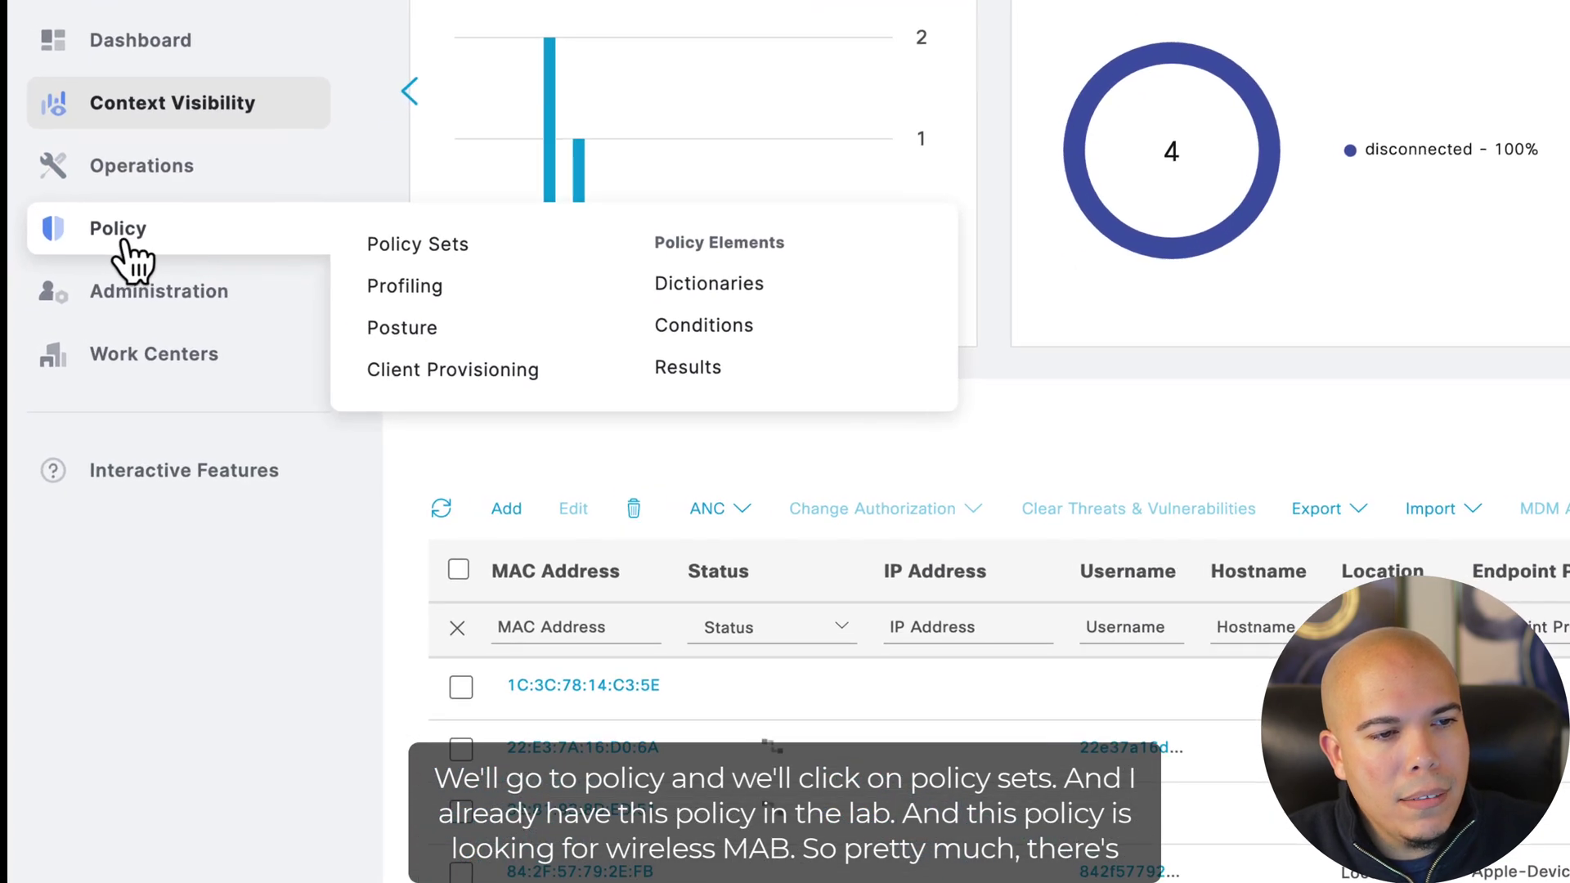
left_click(407, 252)
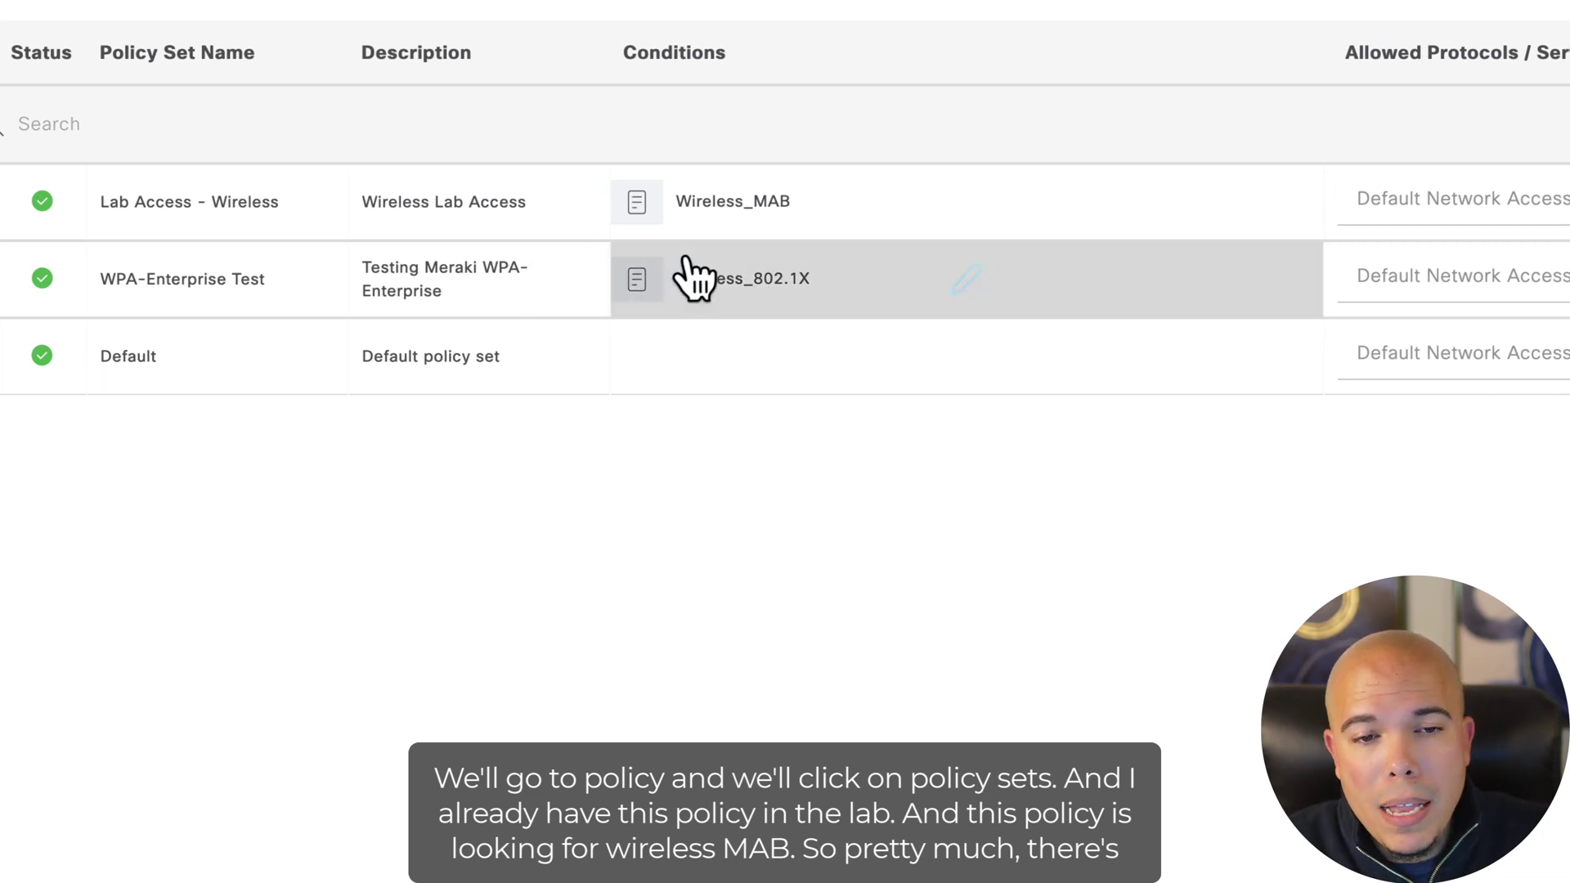
mouse_move(716, 220)
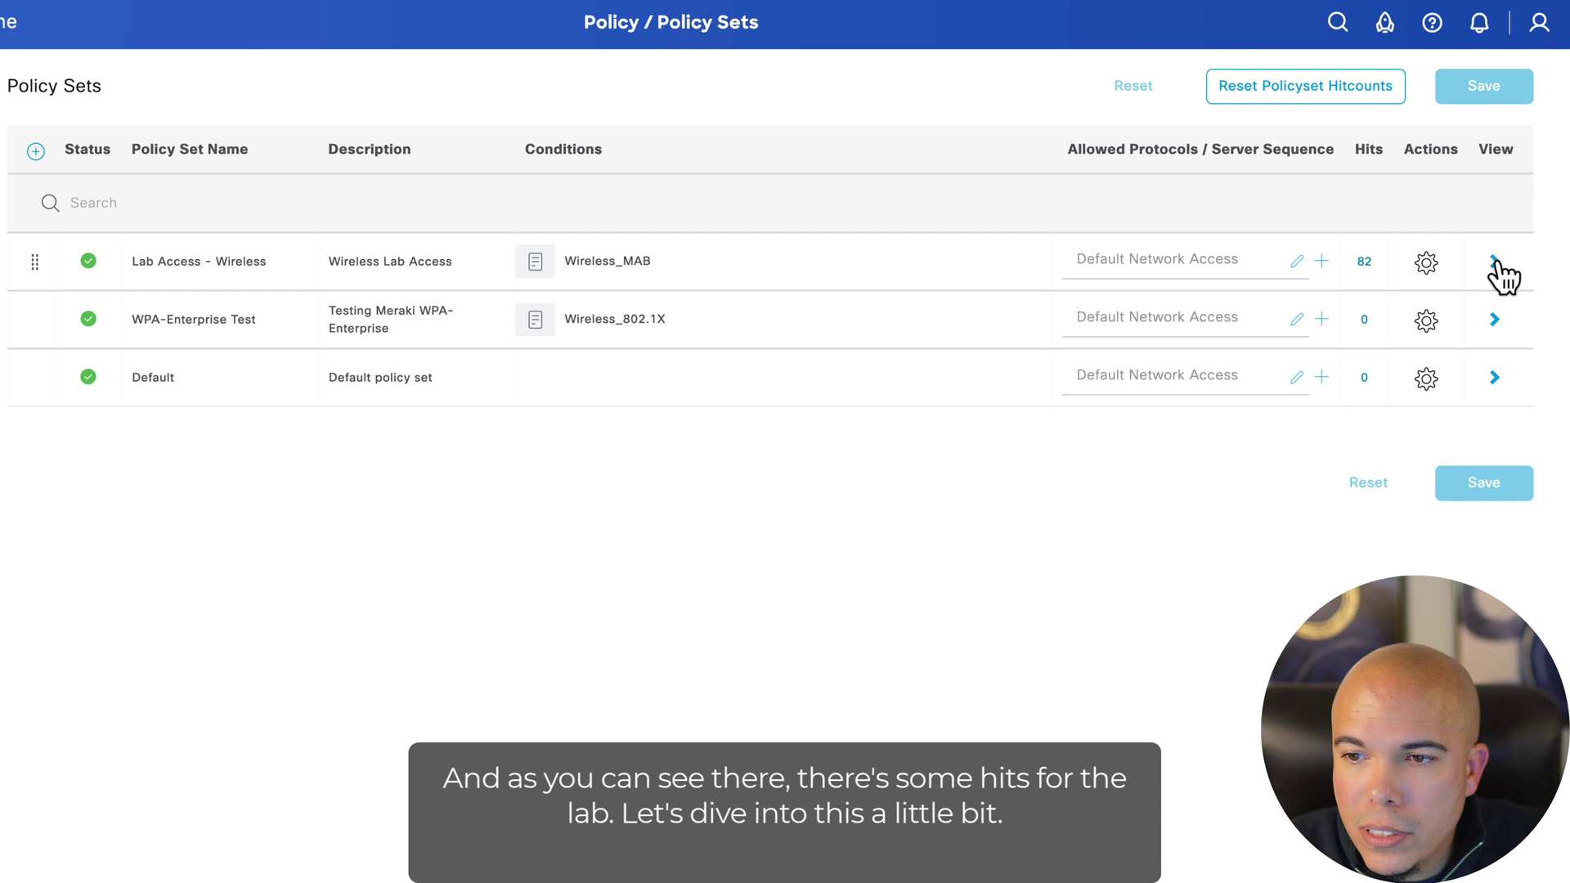
left_click(1496, 263)
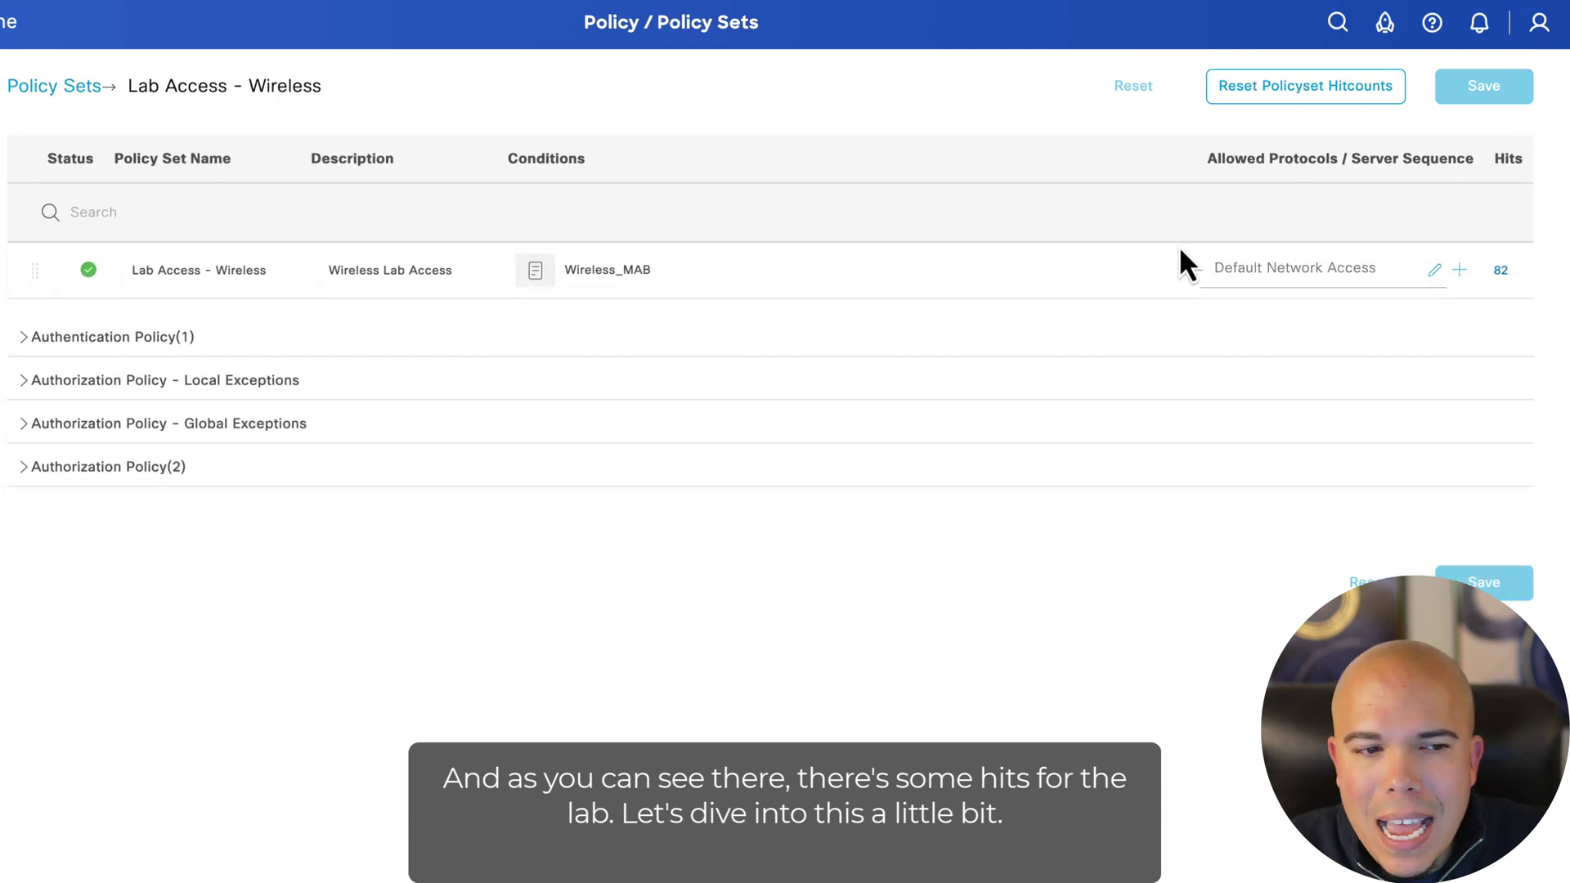
Expand the authentication and authorization policies to review the DAVNET Mac Adds and Default rules.
left_click(25, 341)
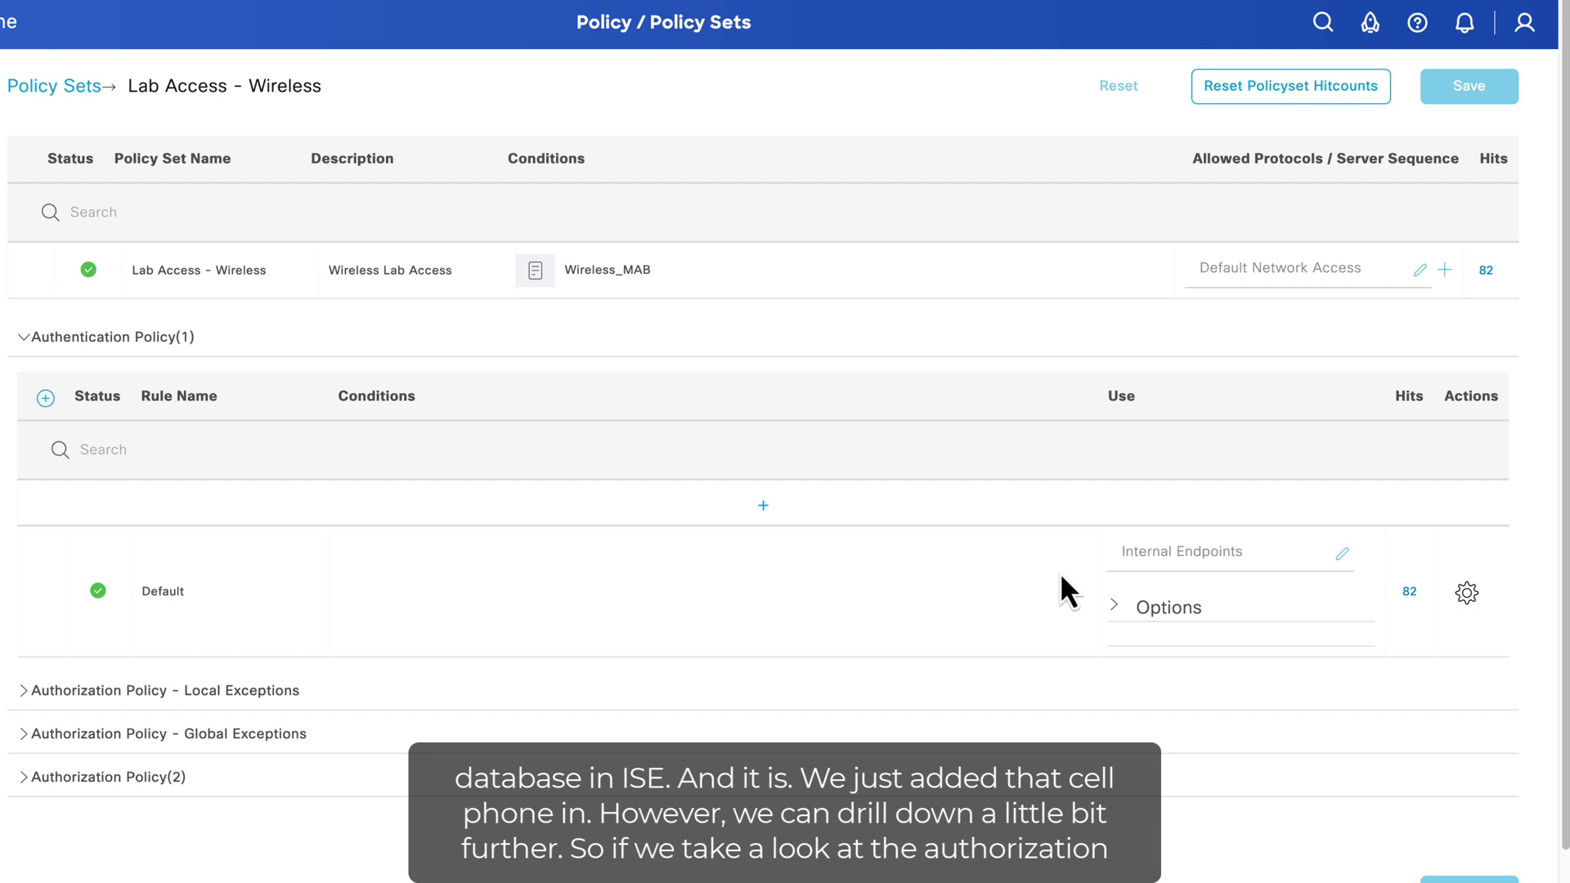
scroll(872, 586, "down", 1)
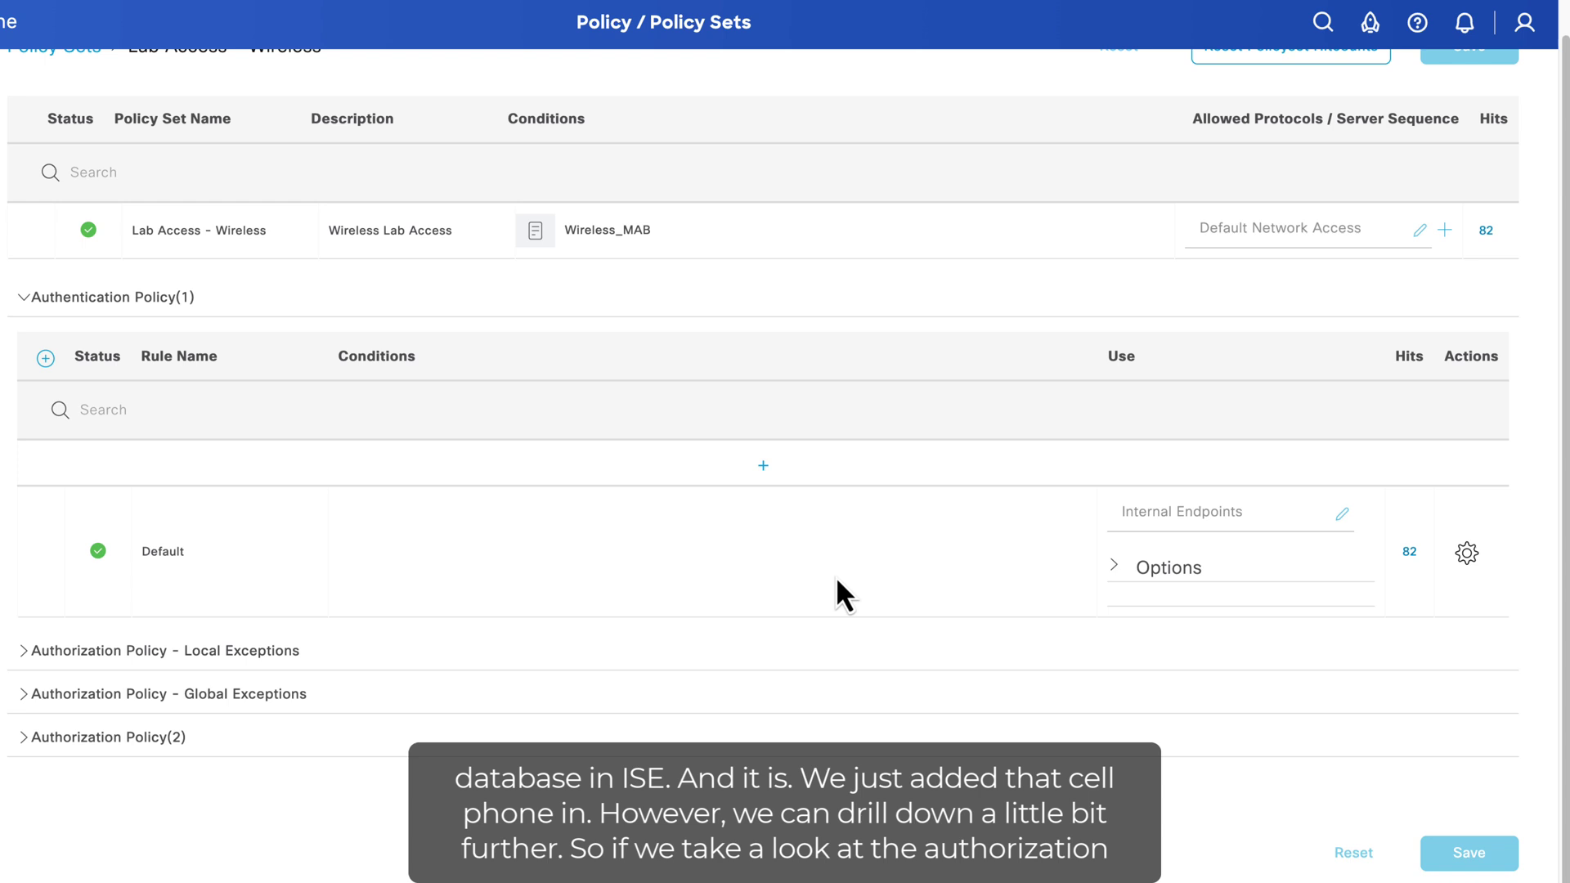
left_click(23, 737)
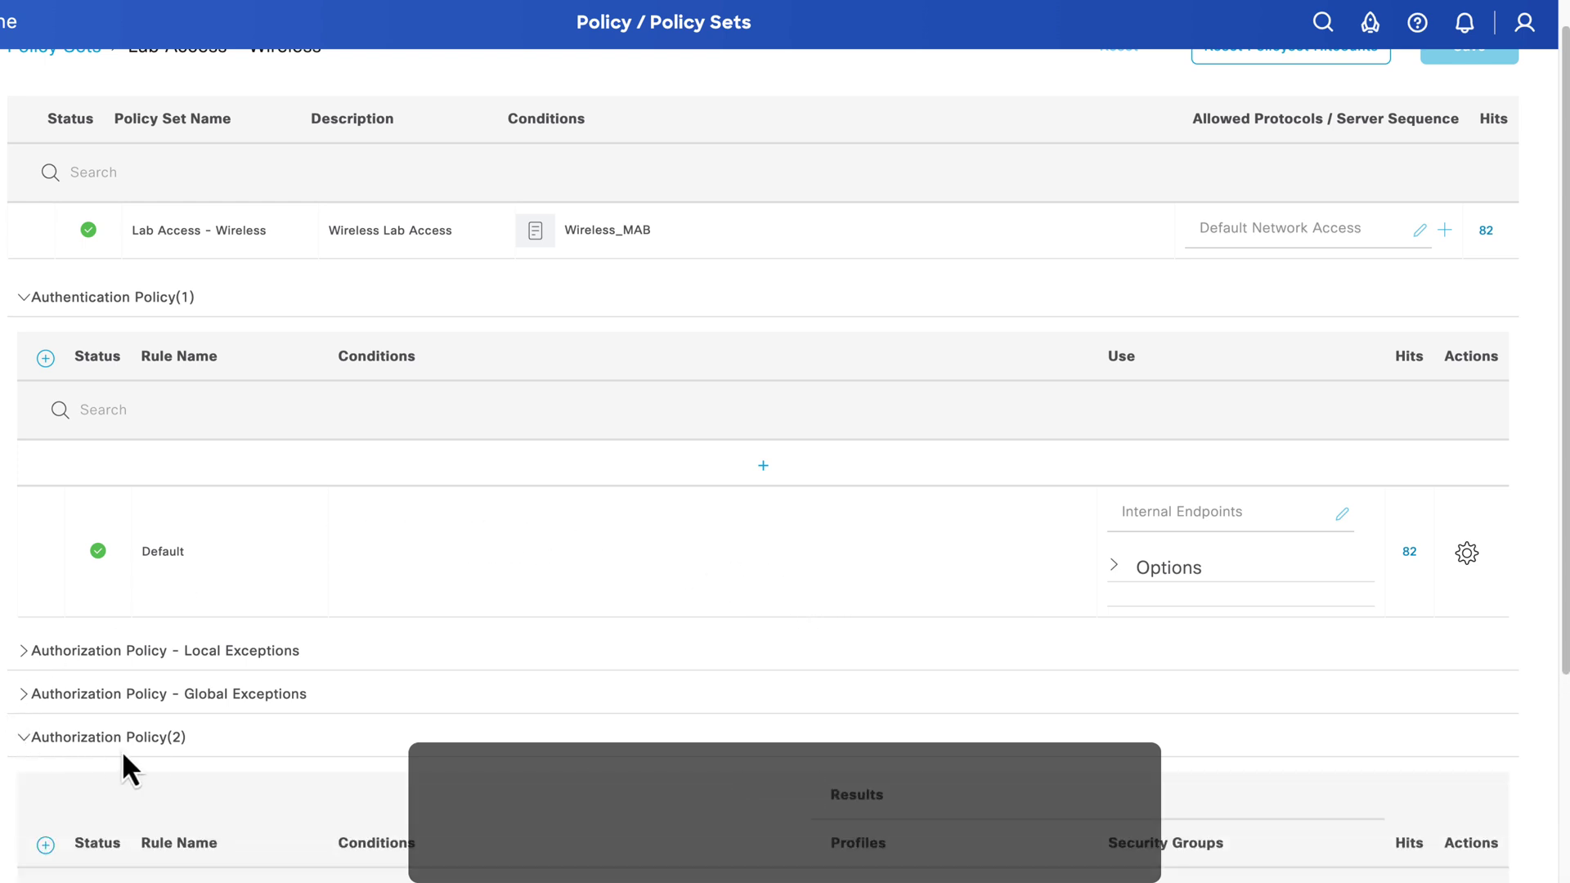
scroll(145, 744, "down", 4)
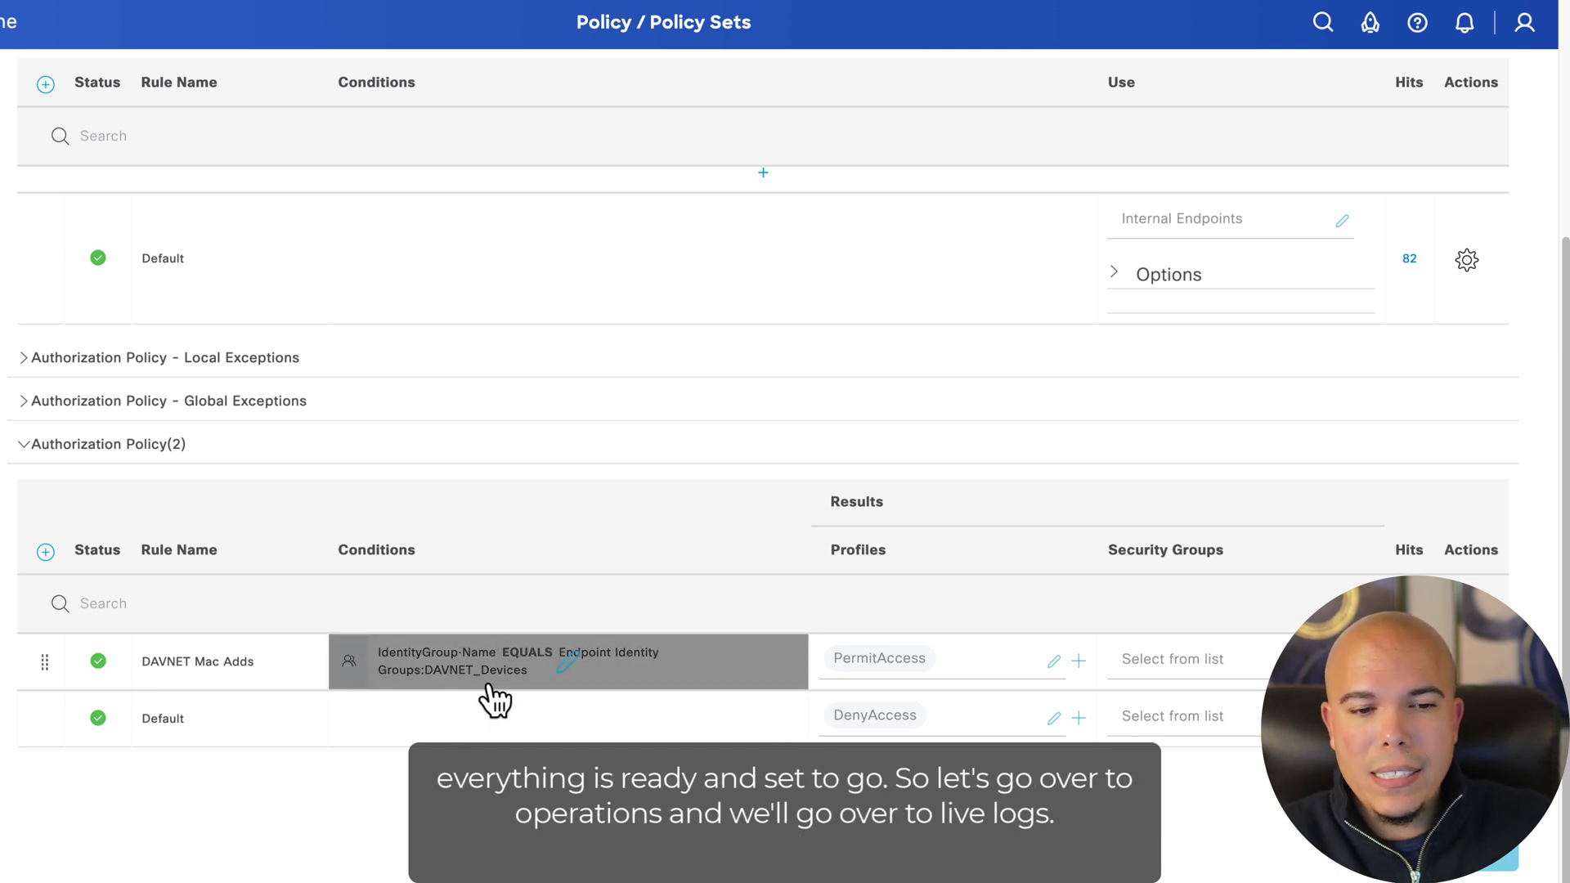
Open RADIUS Live Logs and limit the time range to the last 60 seconds.
mouse_move(124, 237)
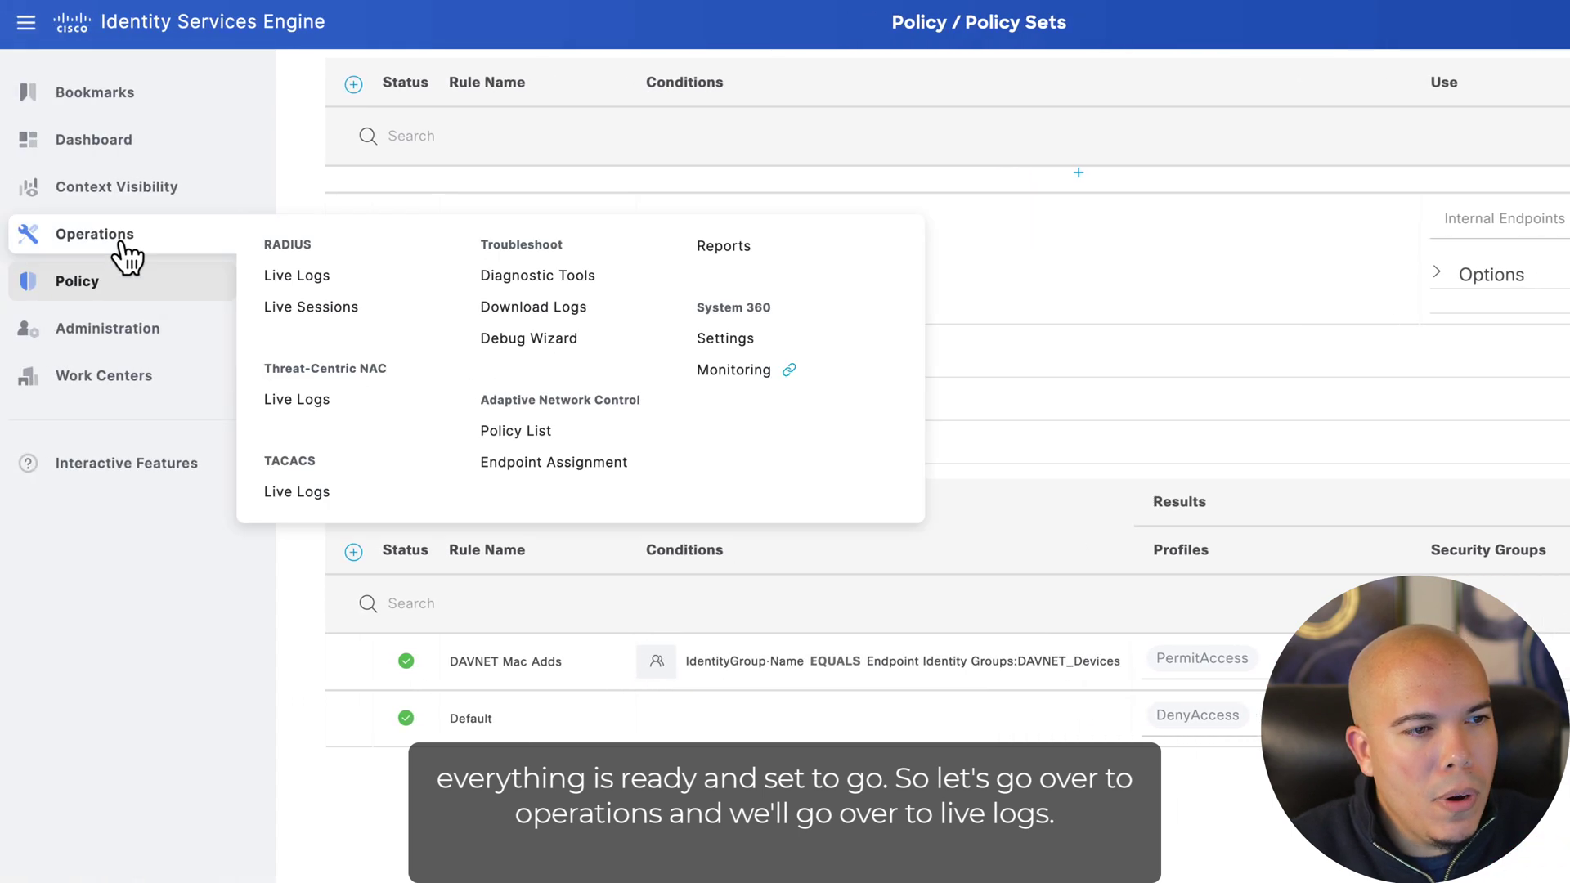
left_click(313, 282)
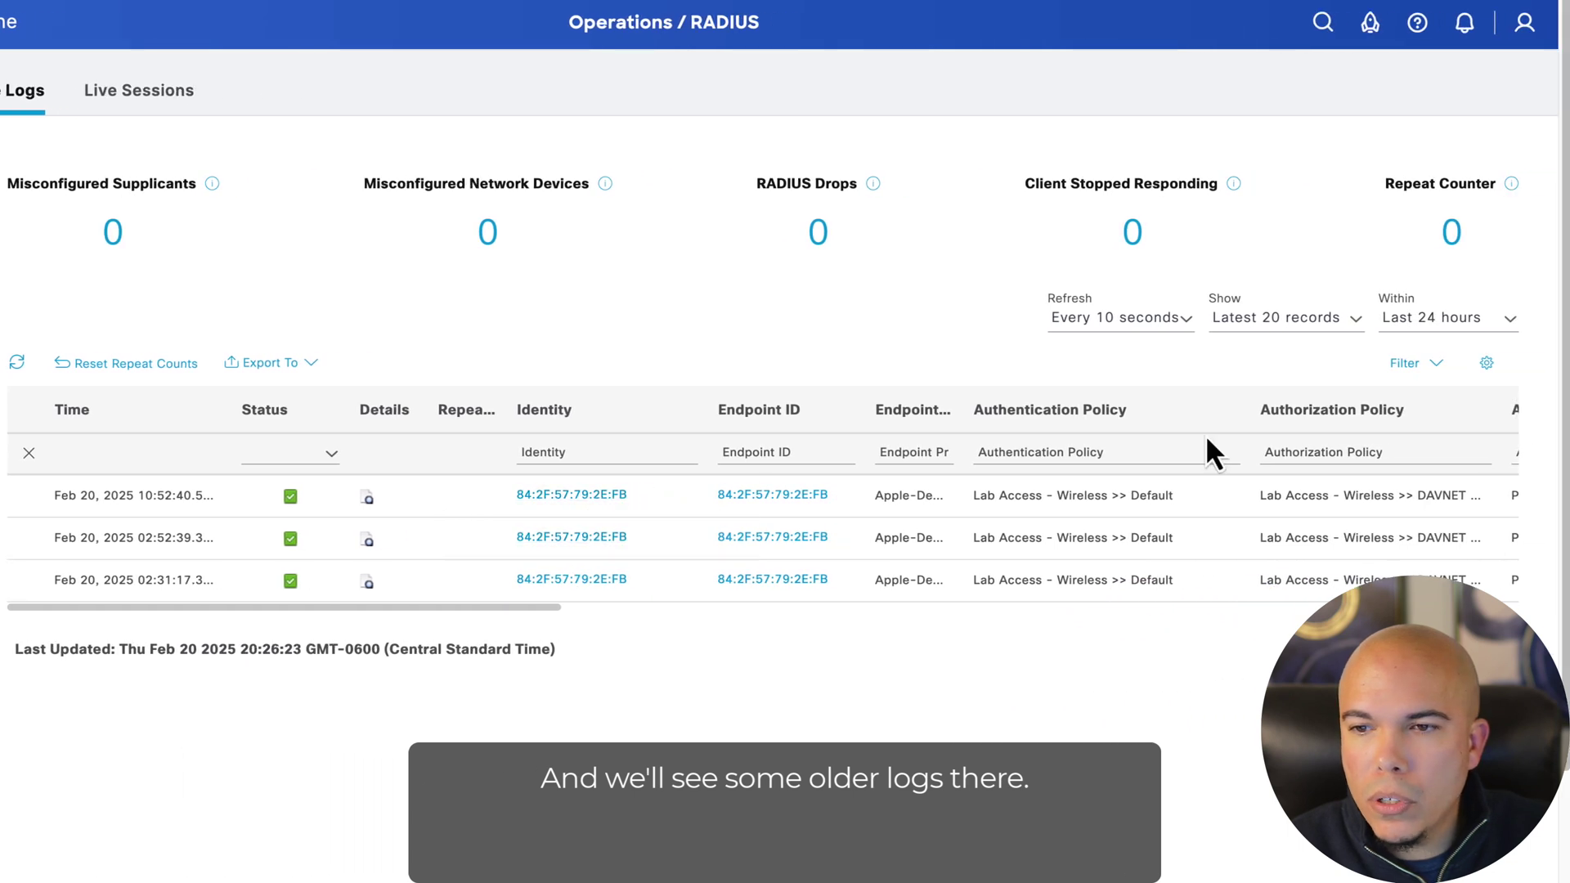
left_click(1508, 319)
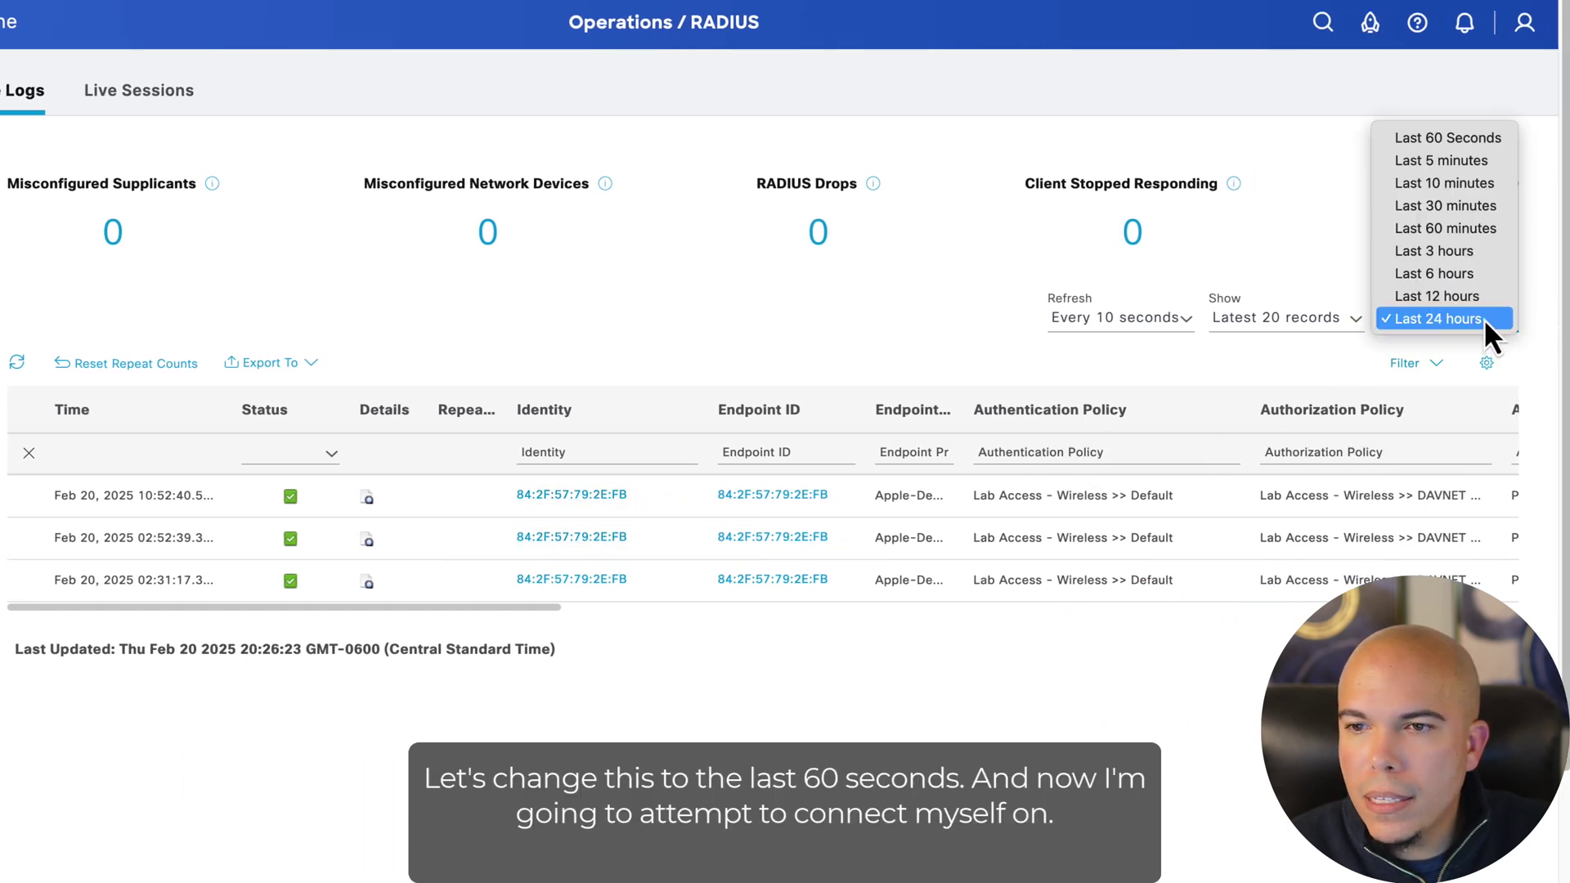
left_click(1425, 140)
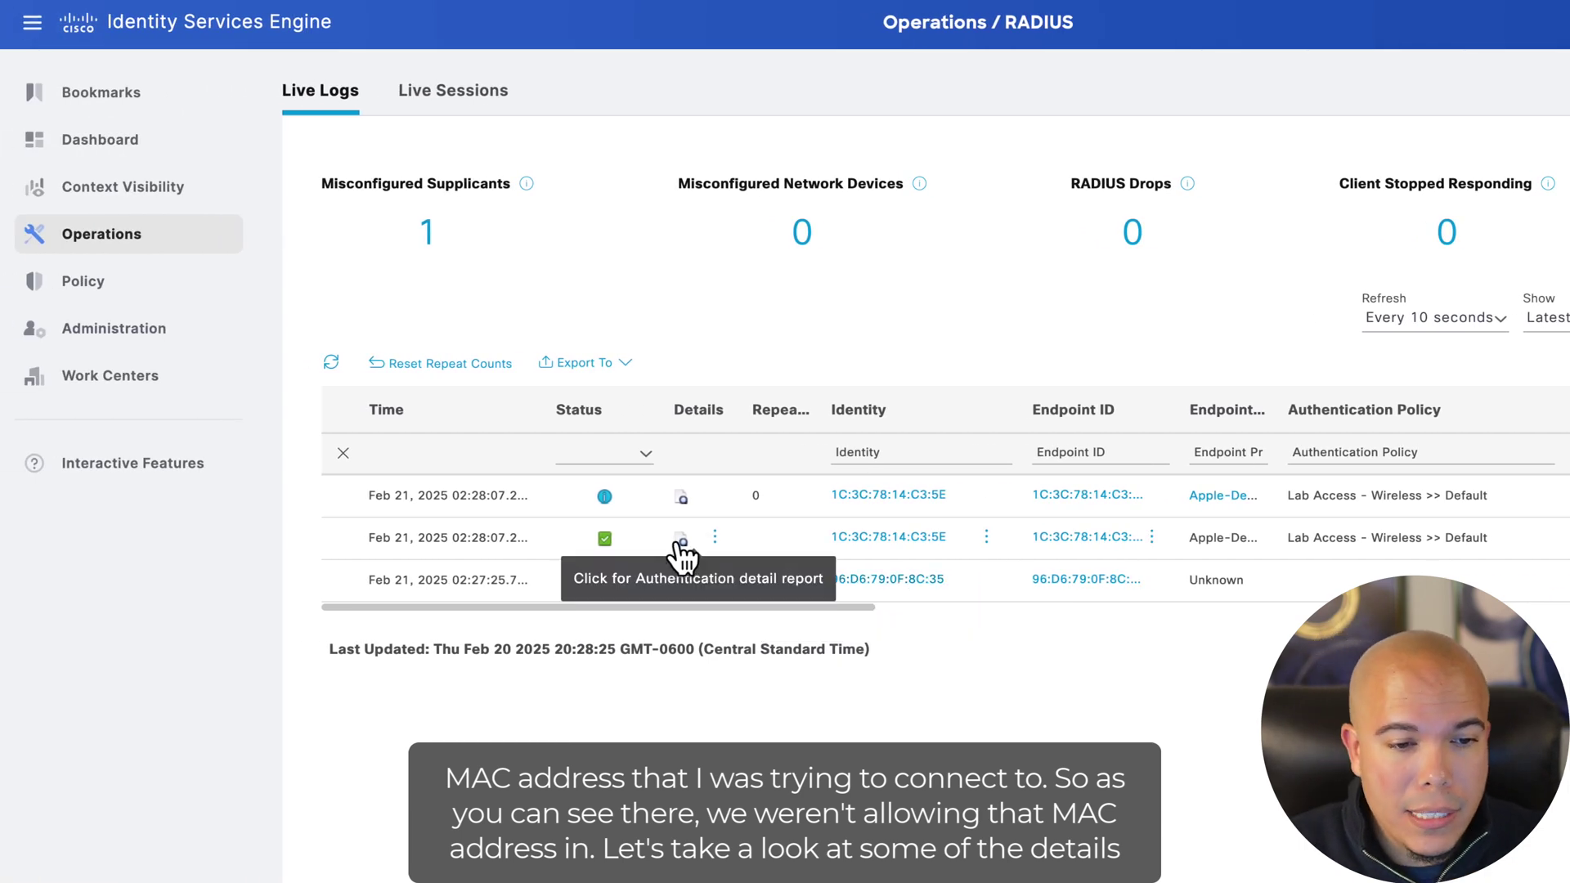
left_click(679, 541)
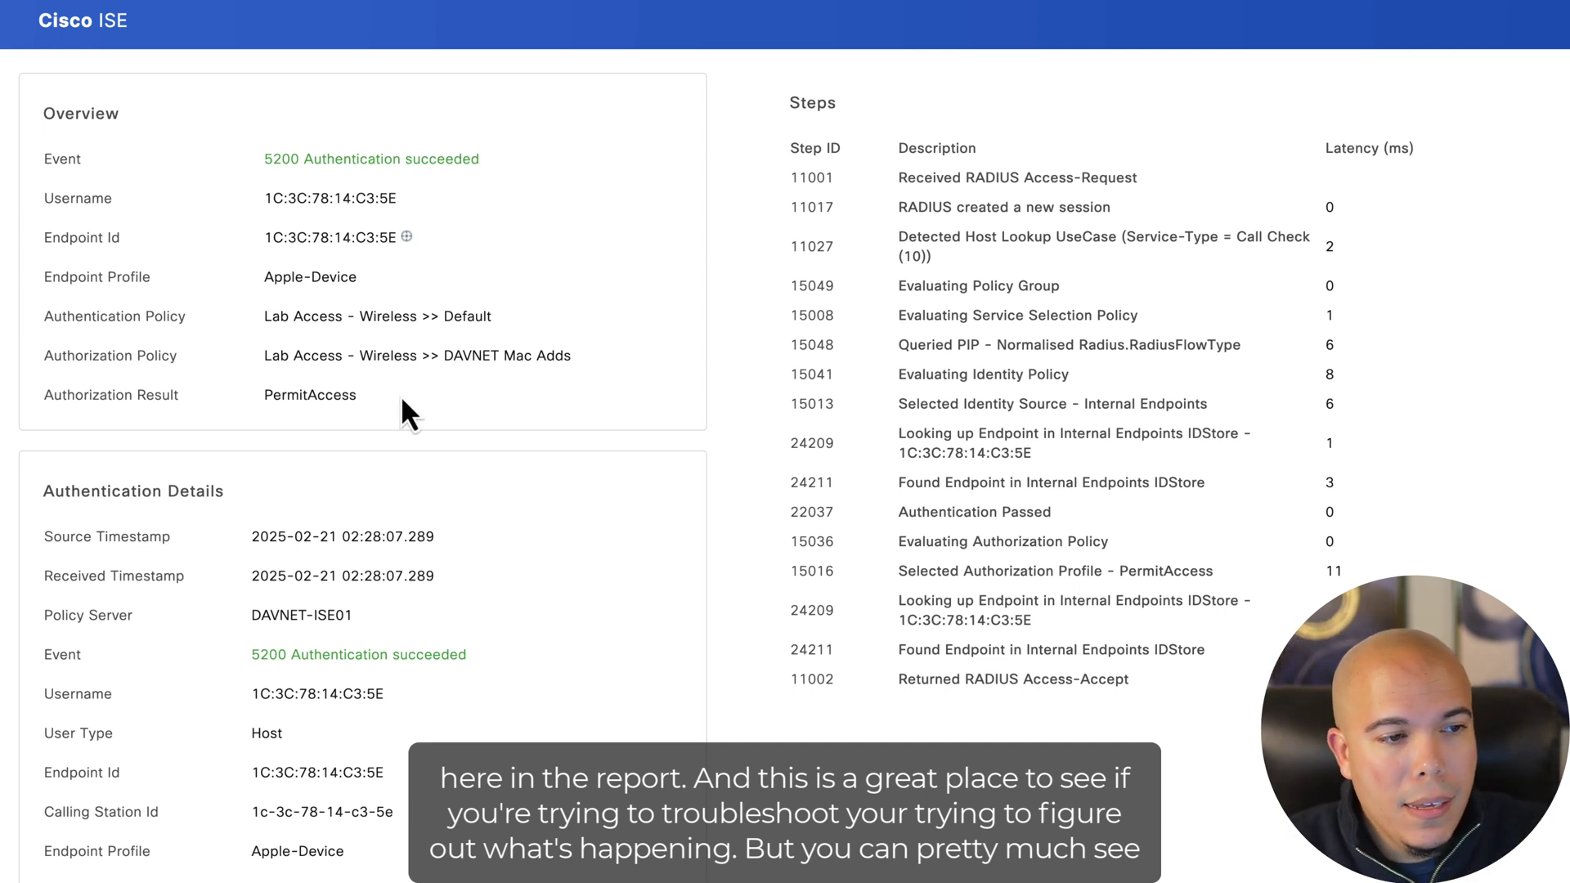
left_click_drag(444, 355, 570, 355)
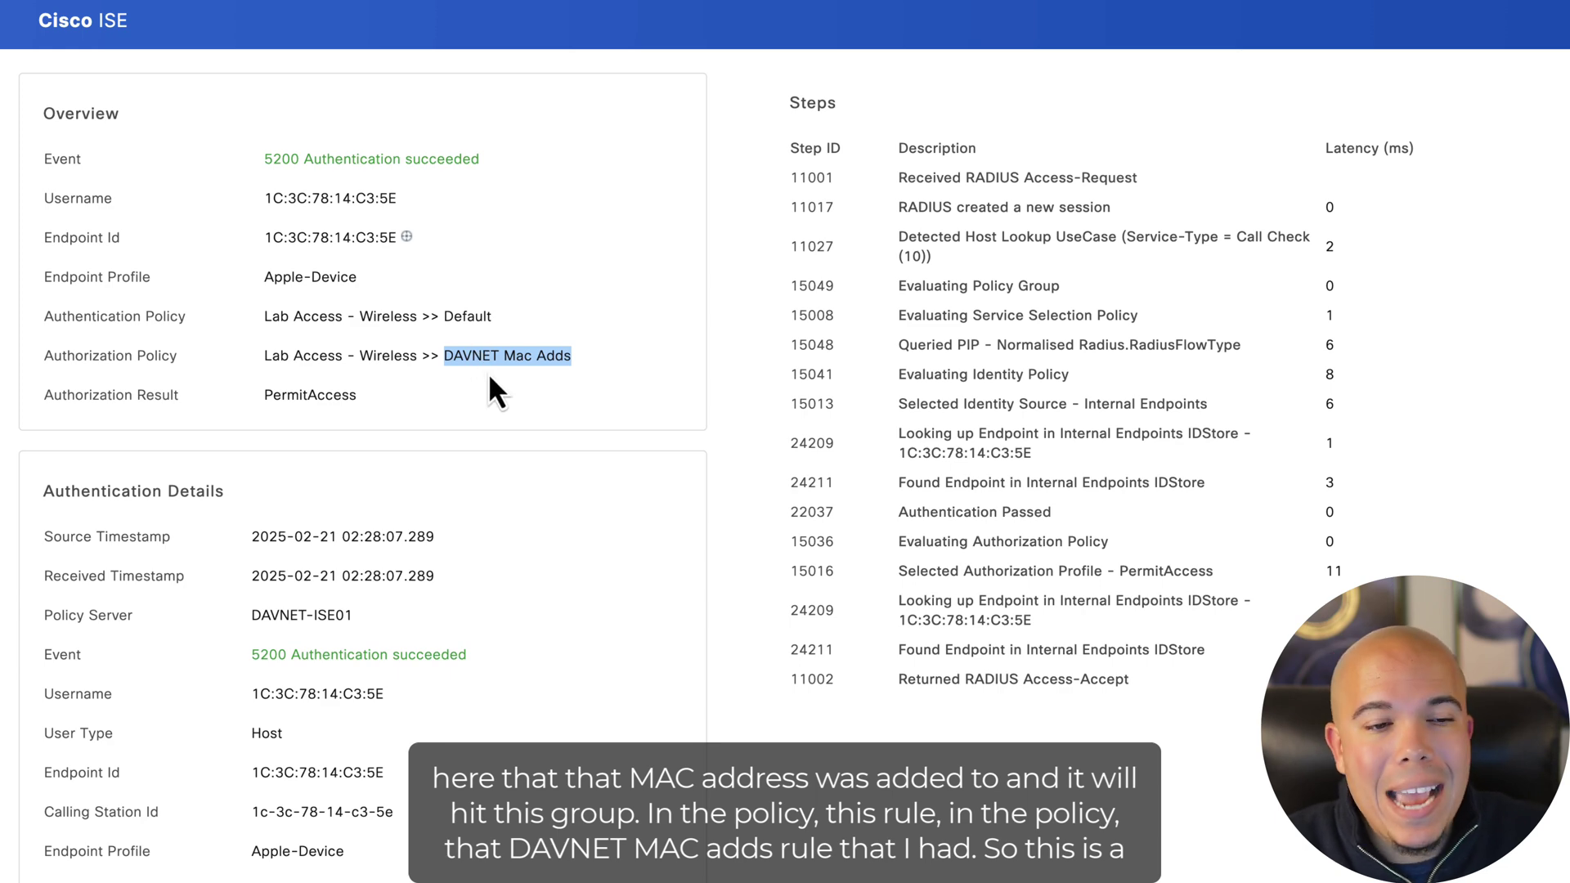
scroll(493, 378, "down", 3)
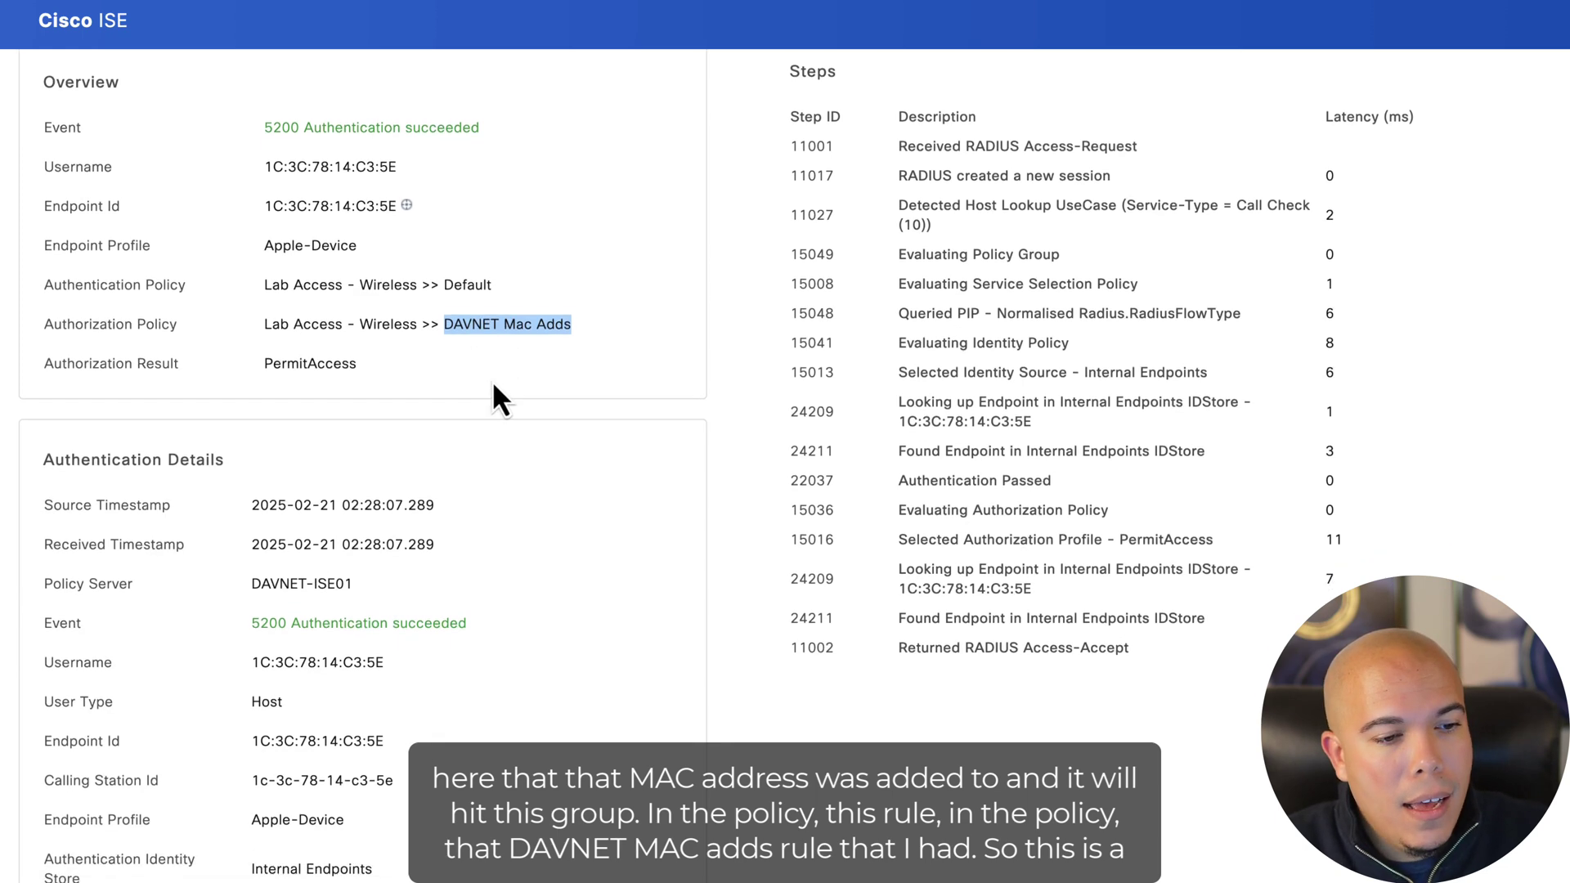
scroll(493, 385, "down", 5)
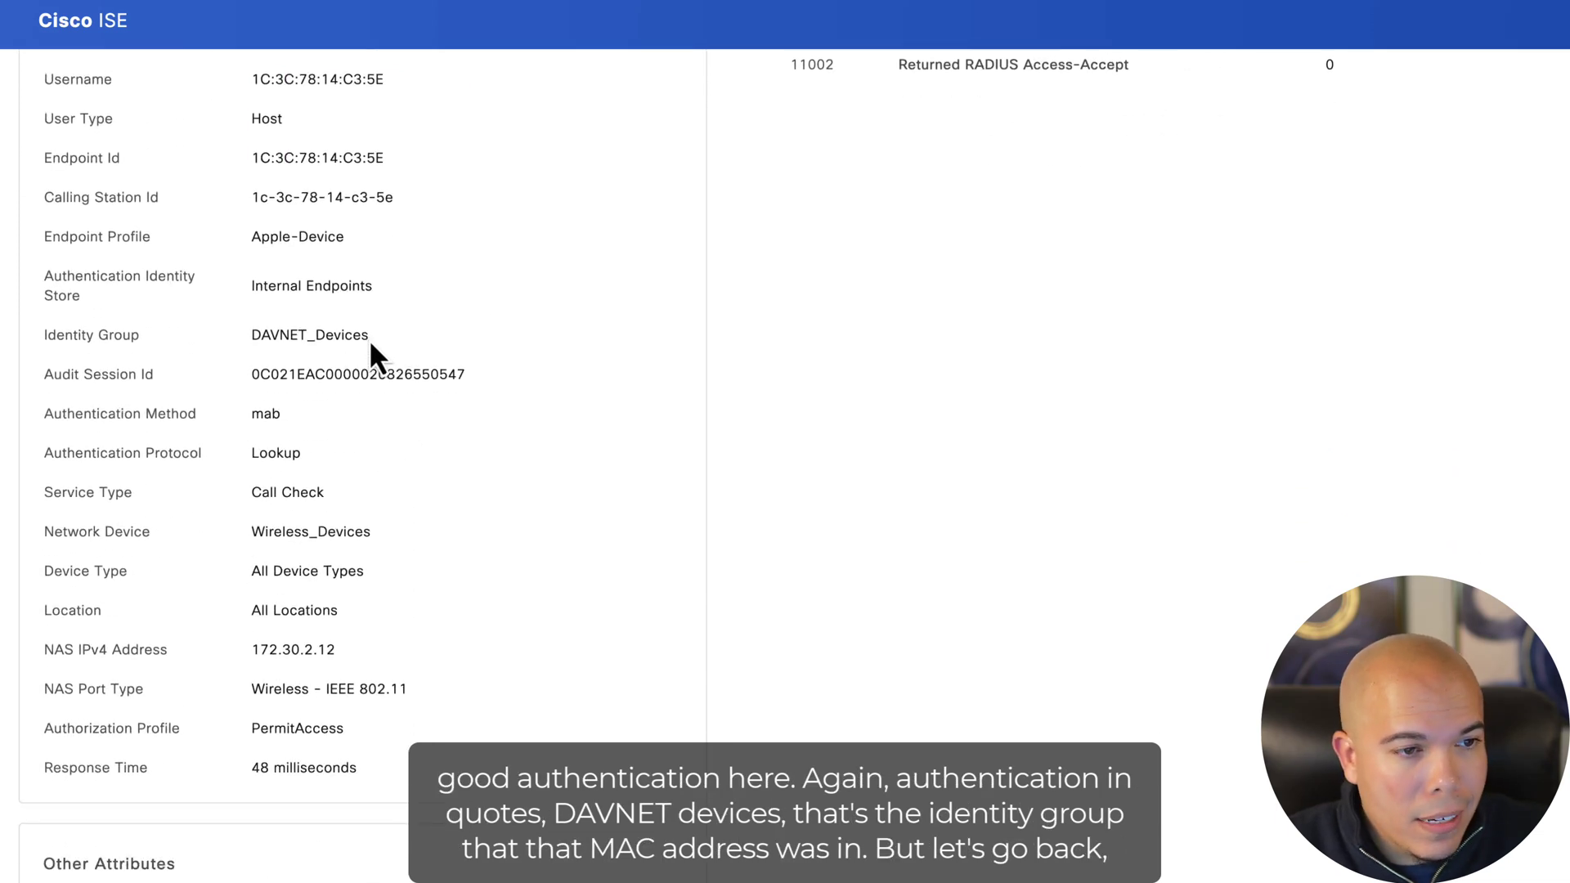
left_click_drag(367, 335, 263, 335)
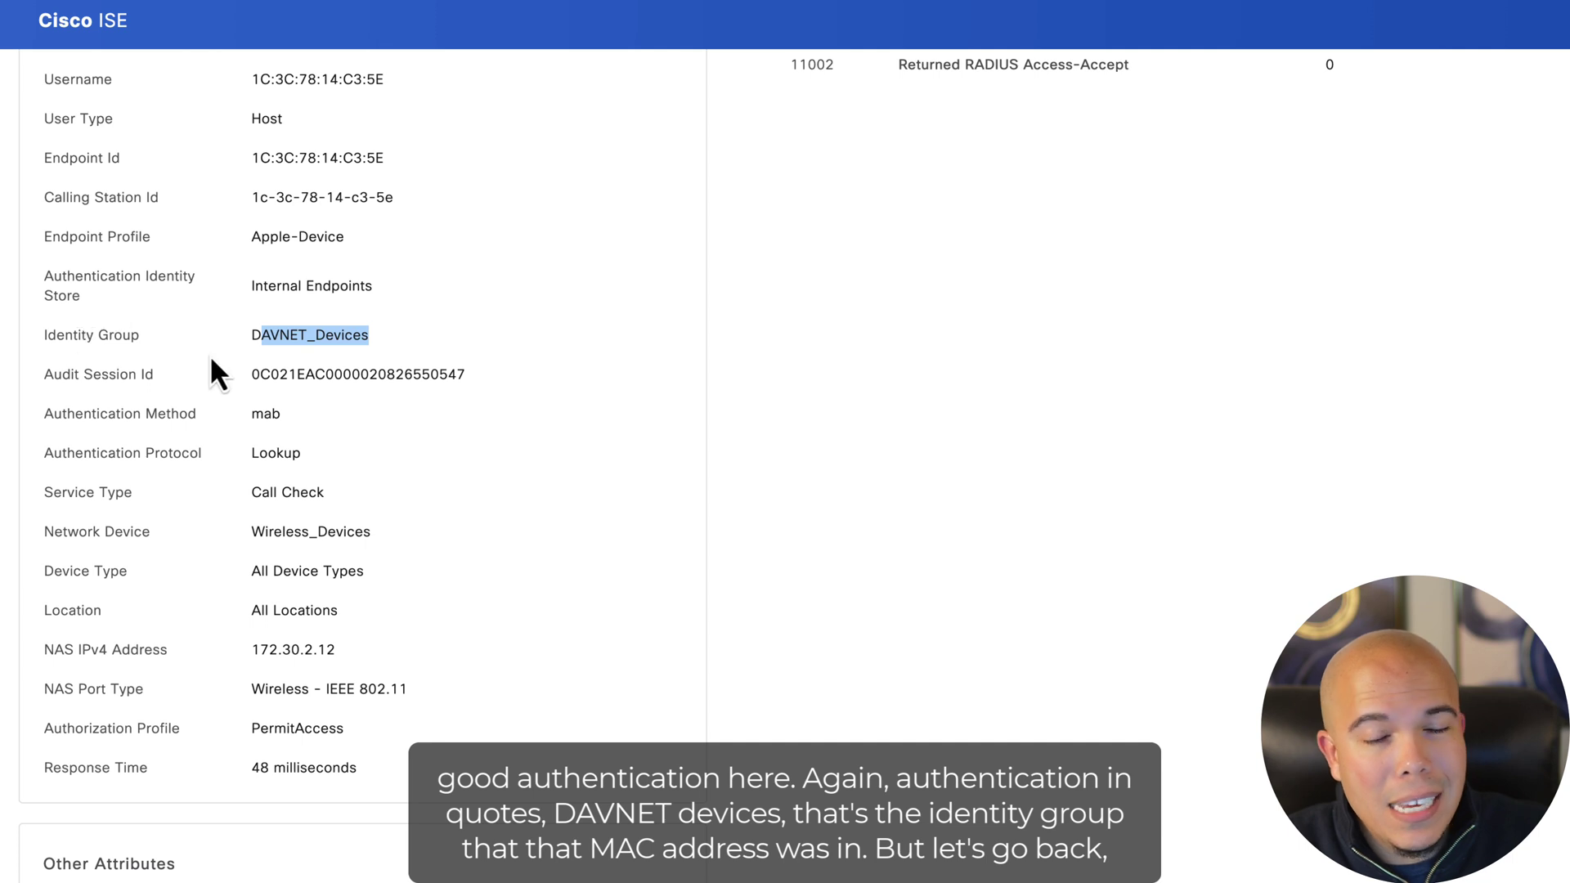
left_click(316, 341)
scroll(320, 348, "up", 7)
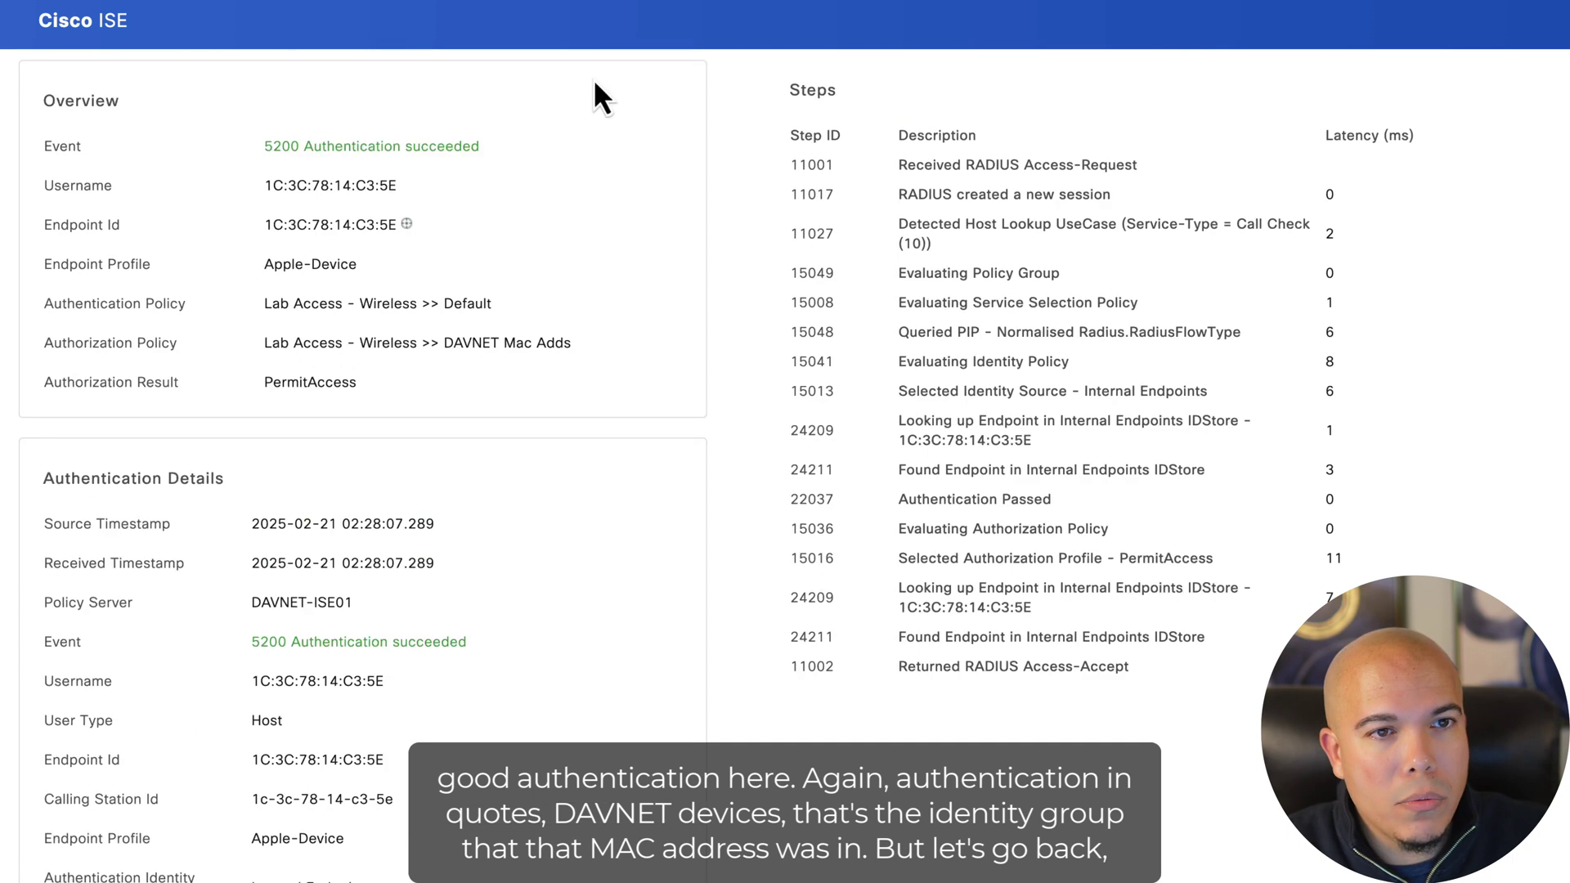
key("ctrl+w")
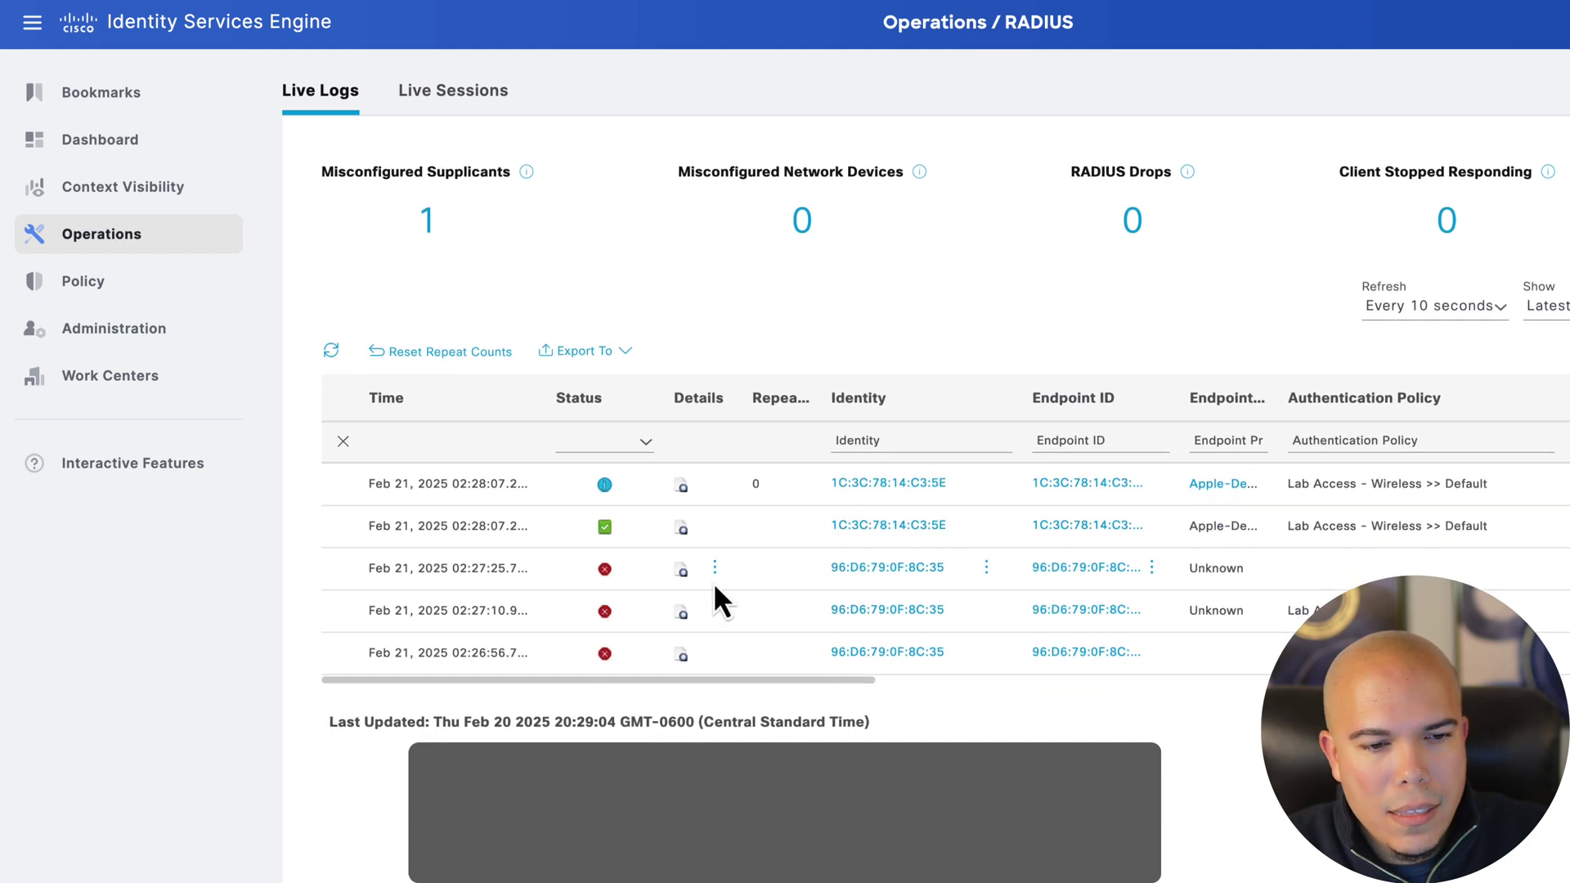
Open the rejected endpoint's detail report and review its DenyAccess result and failure reason 15039.
left_click(680, 570)
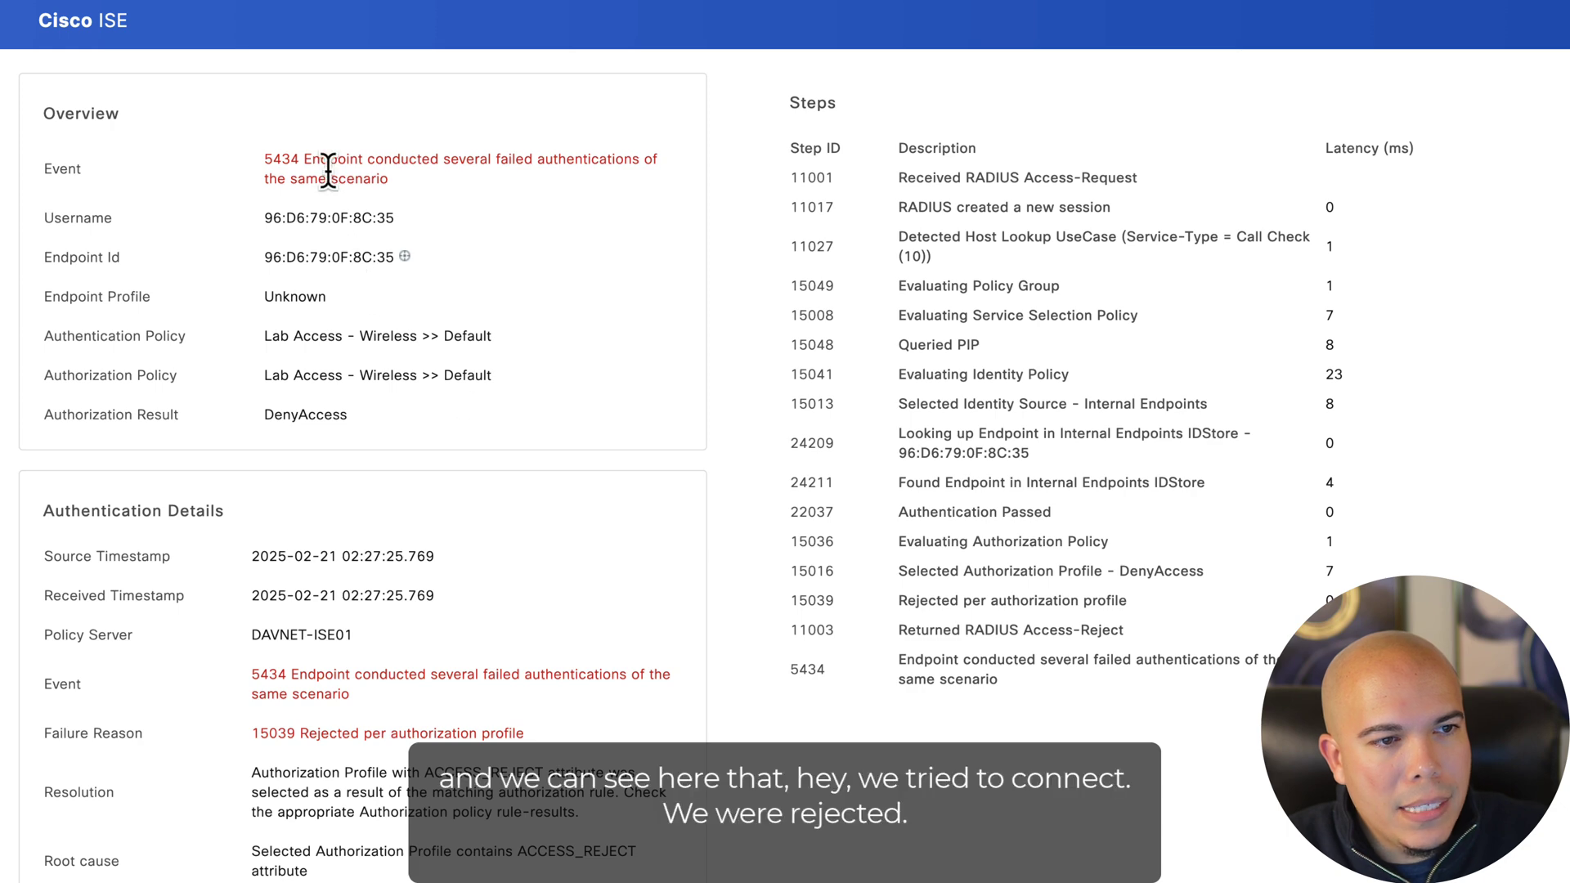
scroll(505, 516, "down", 5)
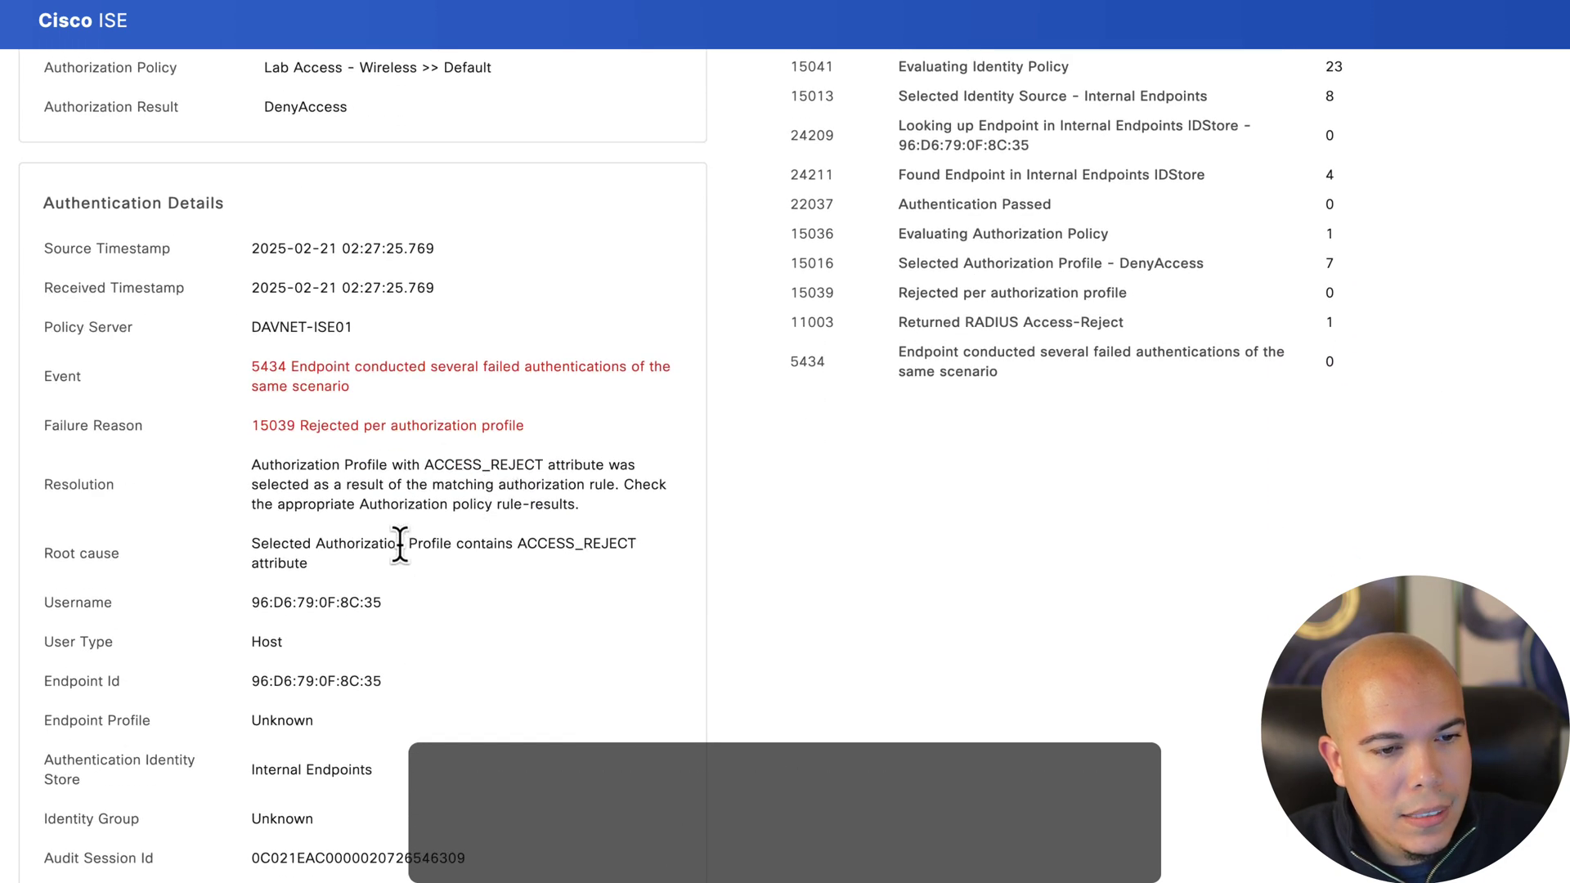
scroll(402, 572, "down", 2)
scroll(402, 573, "down", 1)
scroll(405, 579, "down", 4)
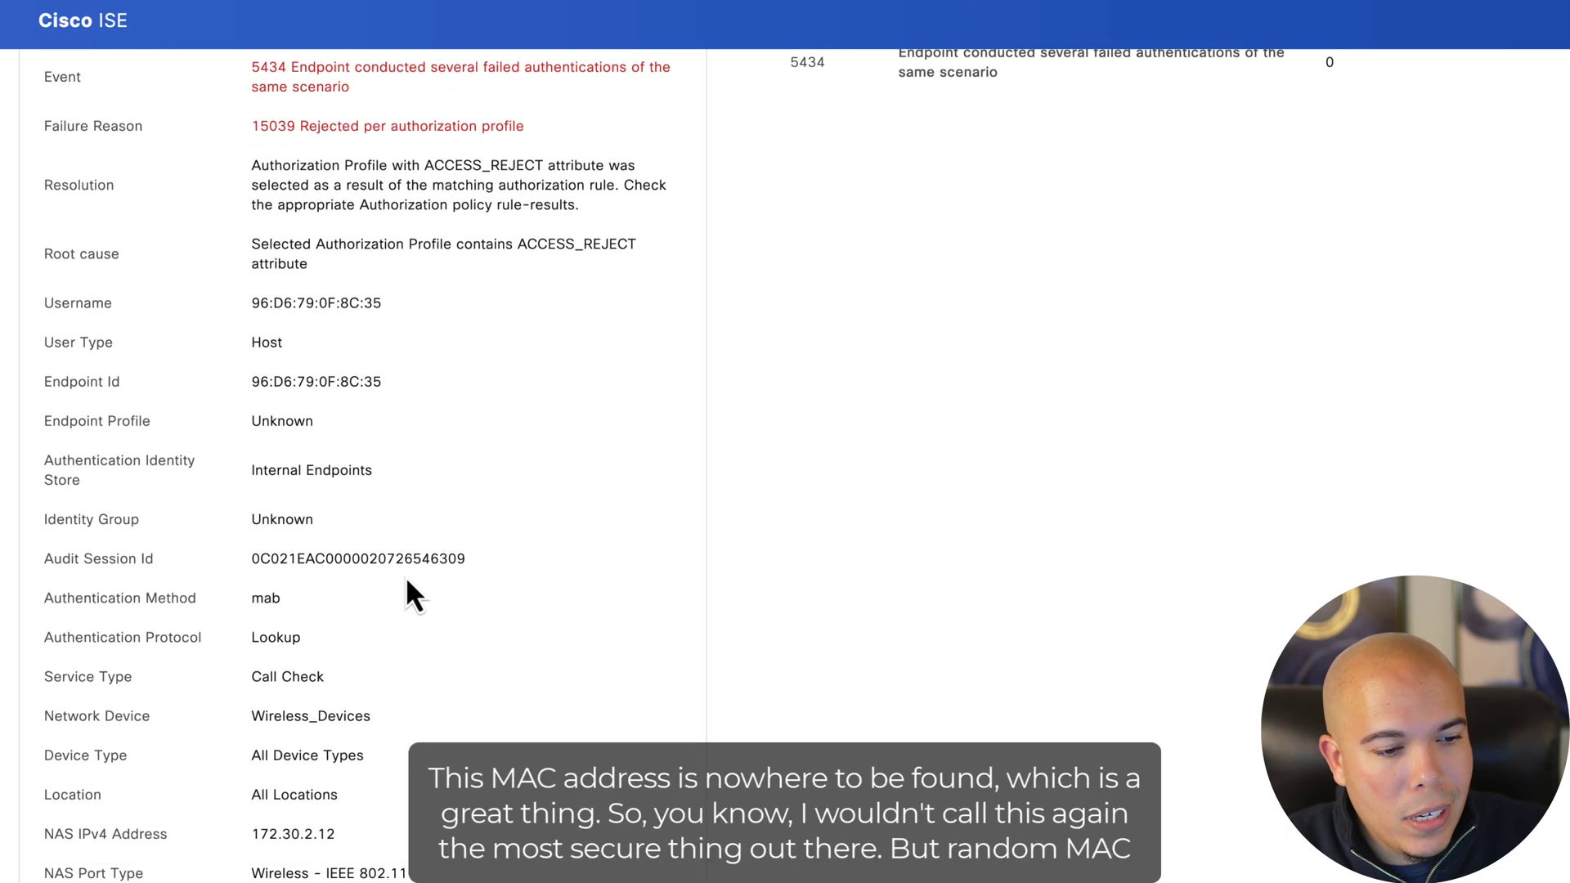
scroll(405, 579, "up", 6)
scroll(411, 580, "up", 3)
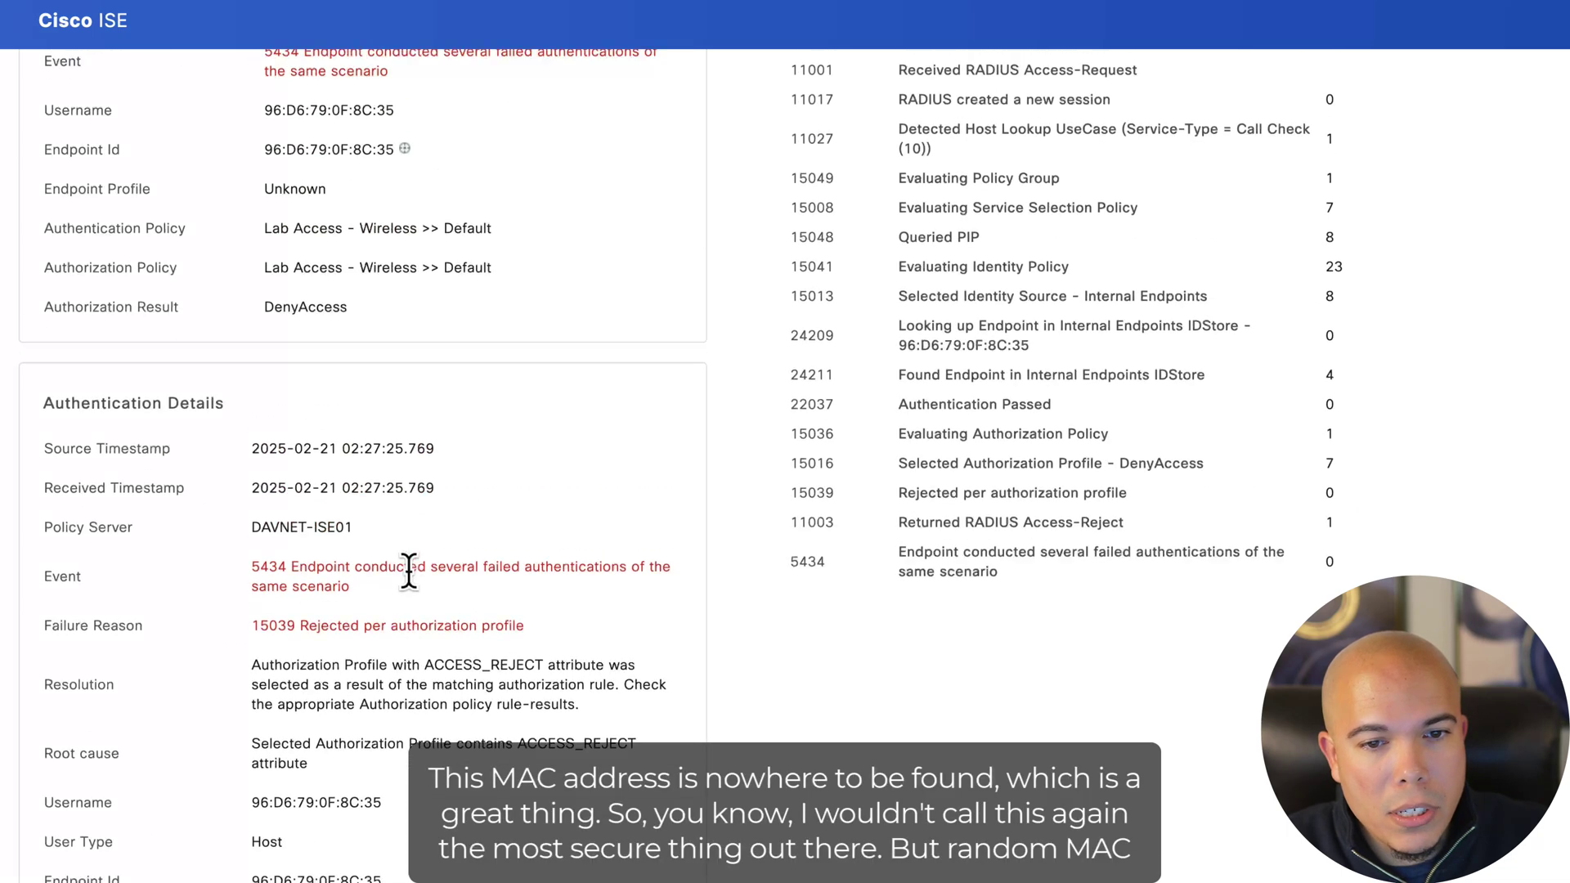